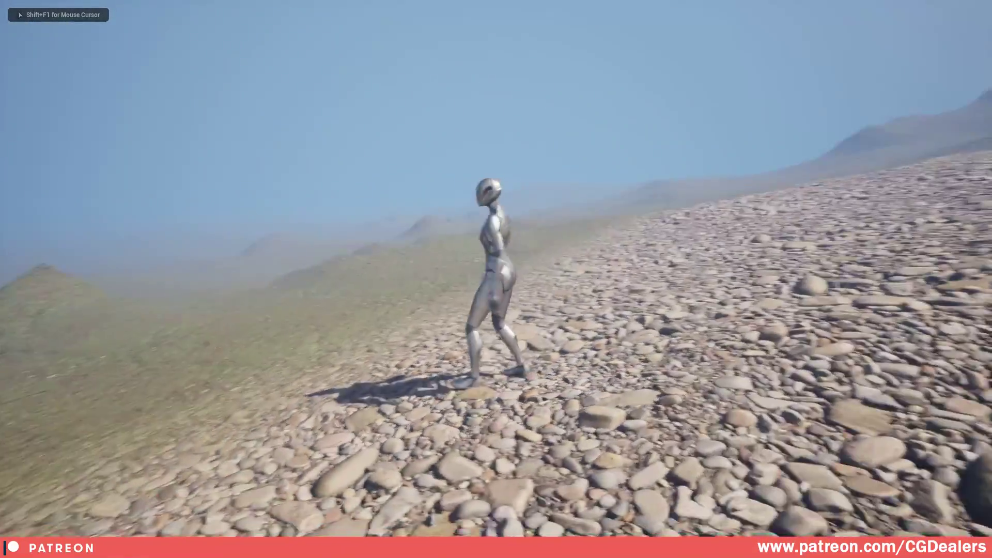
key("w")
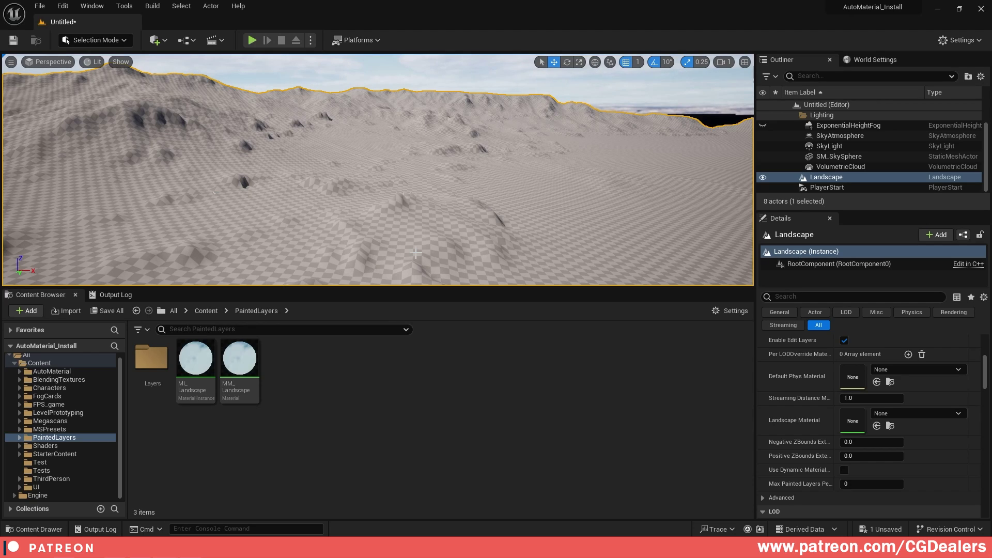
right_click_drag(547, 180, 503, 189)
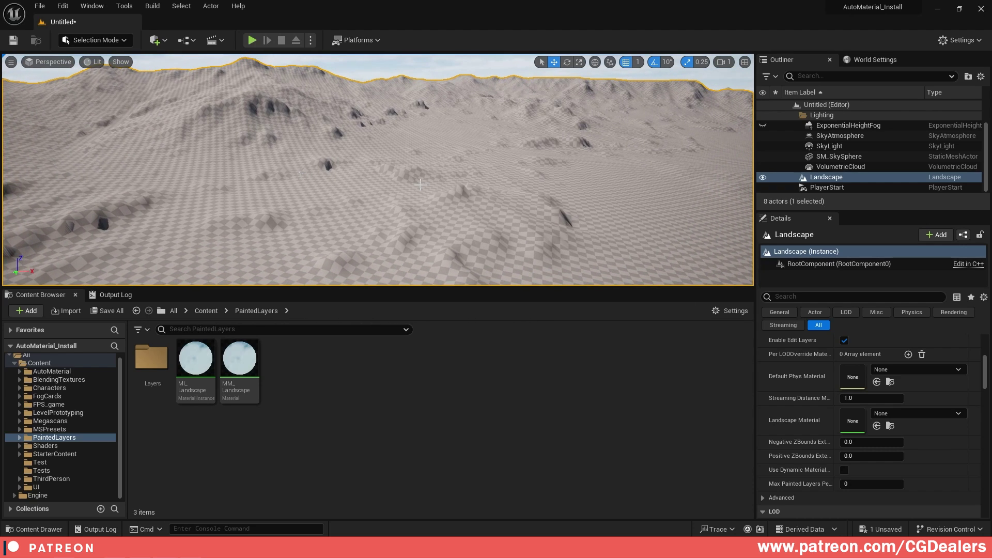
right_click_drag(420, 184, 377, 187)
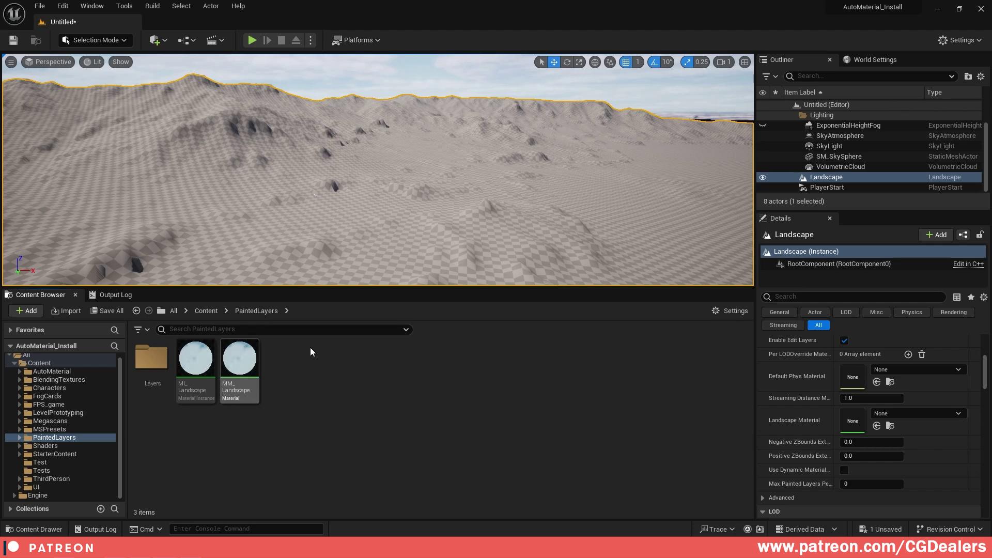
- Create a new material named MM_LandscapePNT in the PaintedLayers folder and open it for editing
right_click(367, 380)
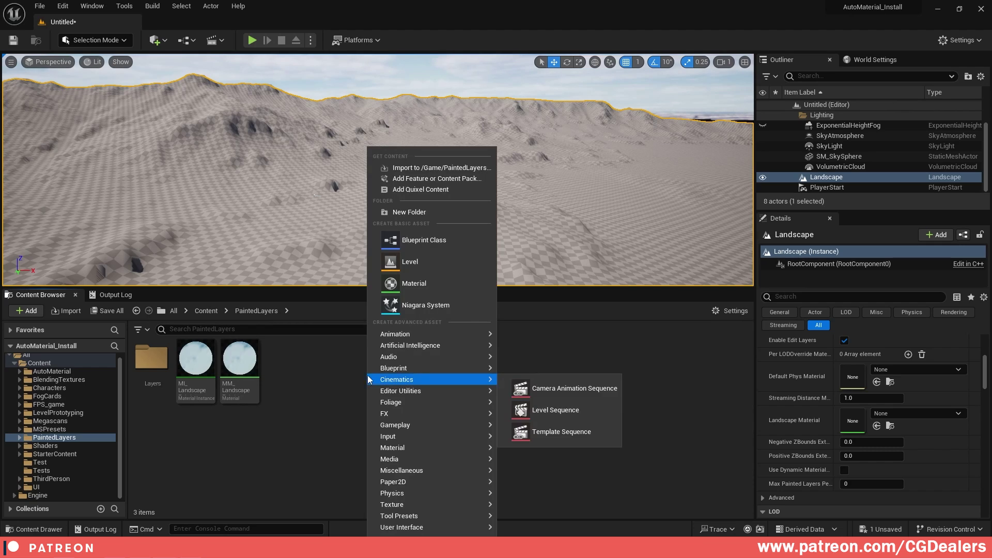
mouse_move(425, 447)
left_click(539, 313)
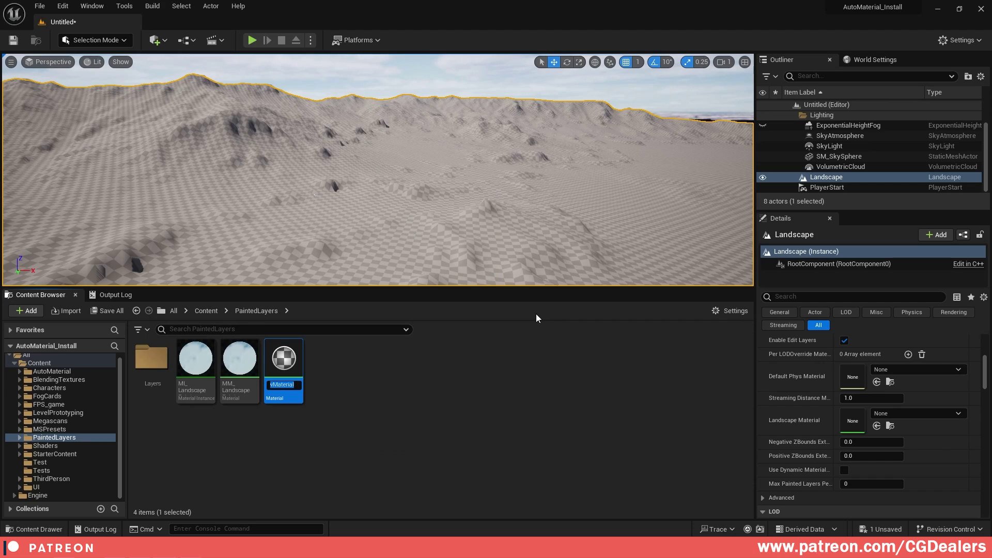
type("MM")
key("Return")
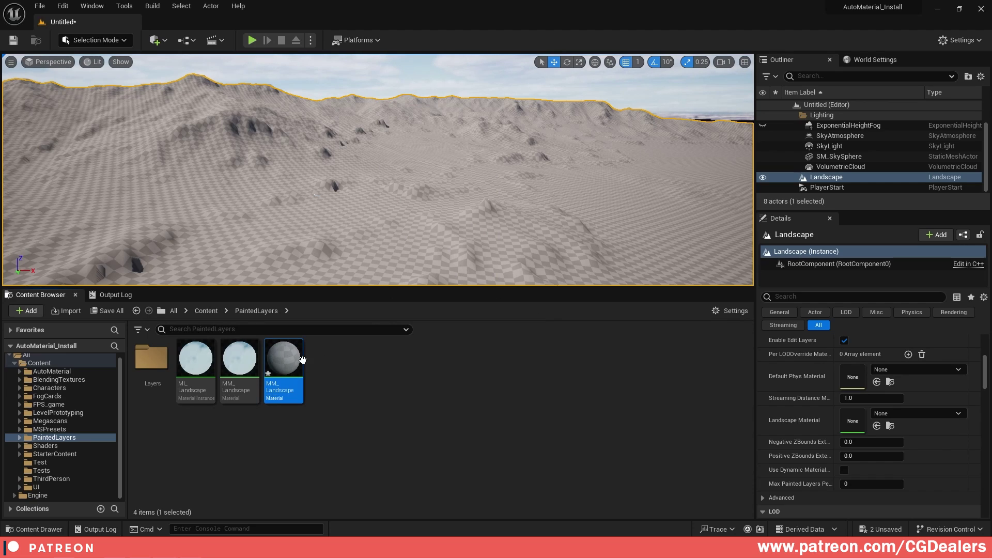
double_click(283, 361)
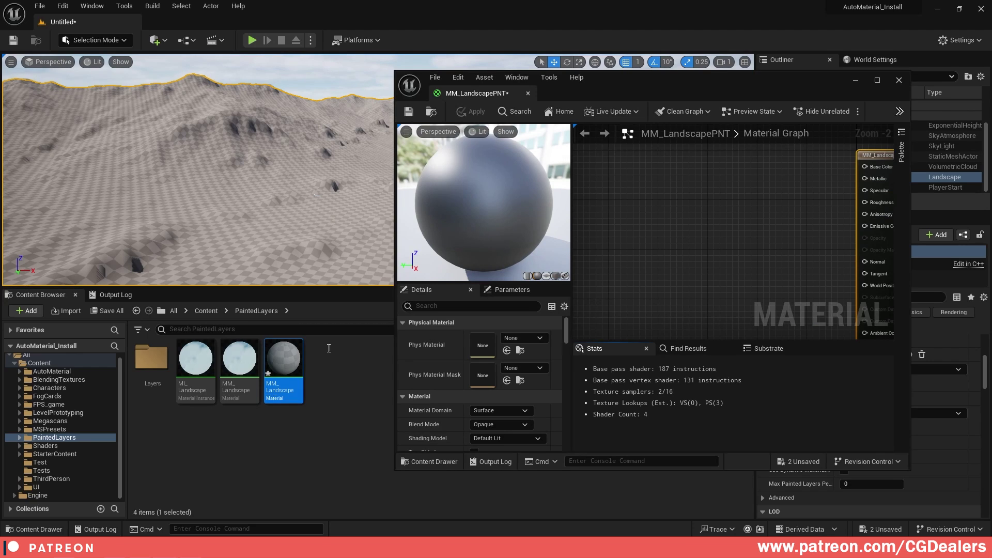
- Add the three Detailed Mossy Rock textures from the Megascans Surfaces folder to the material graph as texture samples
left_click(20, 421)
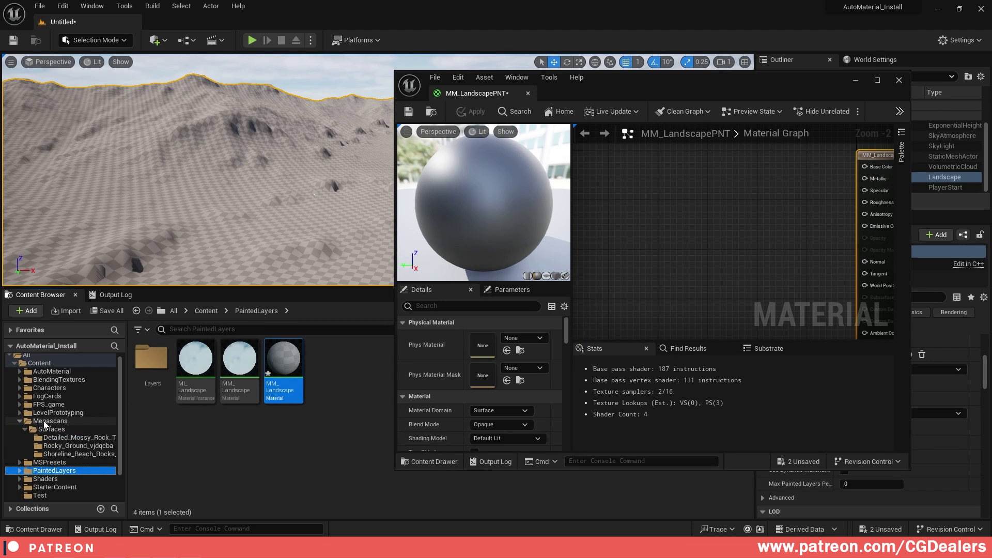
left_click(69, 437)
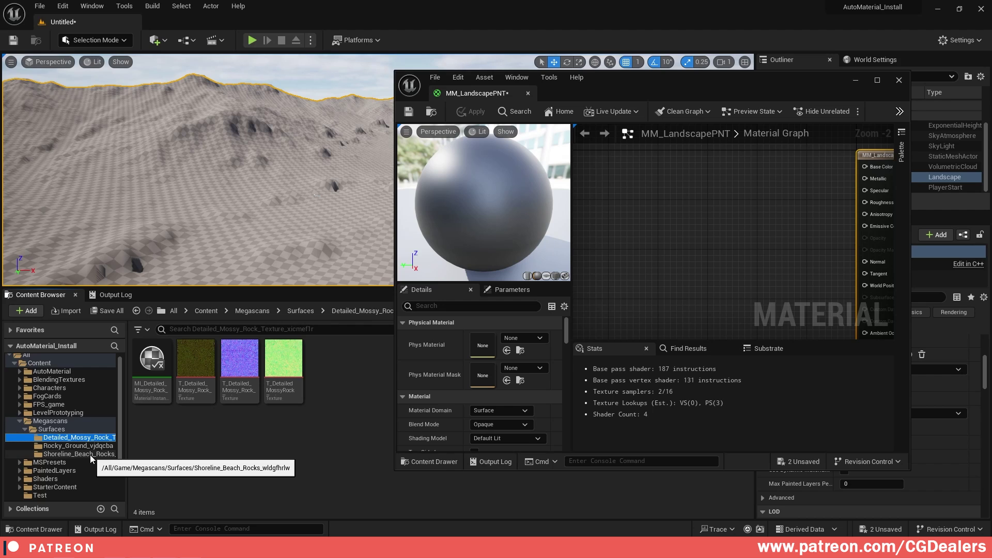
left_click(195, 358)
left_click(292, 365, "shift")
left_click_drag(291, 366, 694, 198)
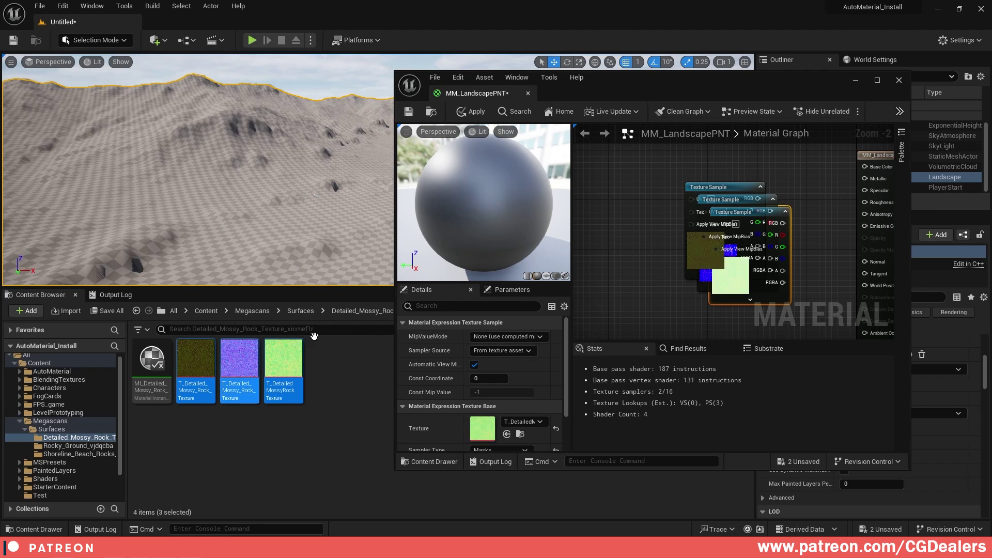
- Add the three Rocky Ground textures from Megascans Surfaces to the material graph as texture samples
left_click(78, 445)
left_click(196, 358)
left_click(273, 368, "shift")
left_click_drag(273, 368, 607, 219)
- Add the three Shoreline Beach Rocks textures from Megascans Surfaces to the material graph
left_click(88, 454)
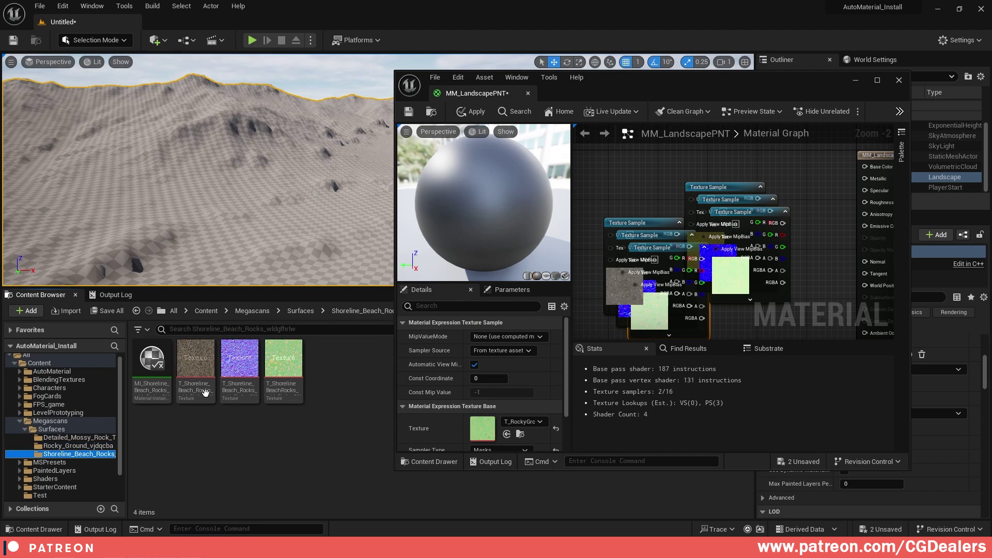
left_click_drag(201, 359, 212, 363)
left_click(286, 349)
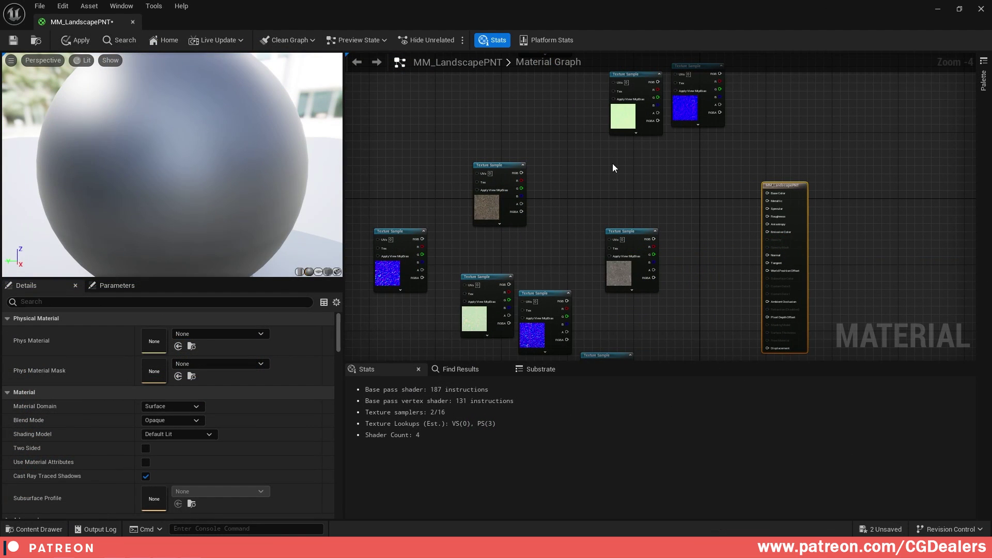
- Stack the base color texture samples in one column, ordered Detailed Mossy Rock, Shoreline Beach Rocks, Rocky Ground
right_click_drag(594, 209, 618, 366)
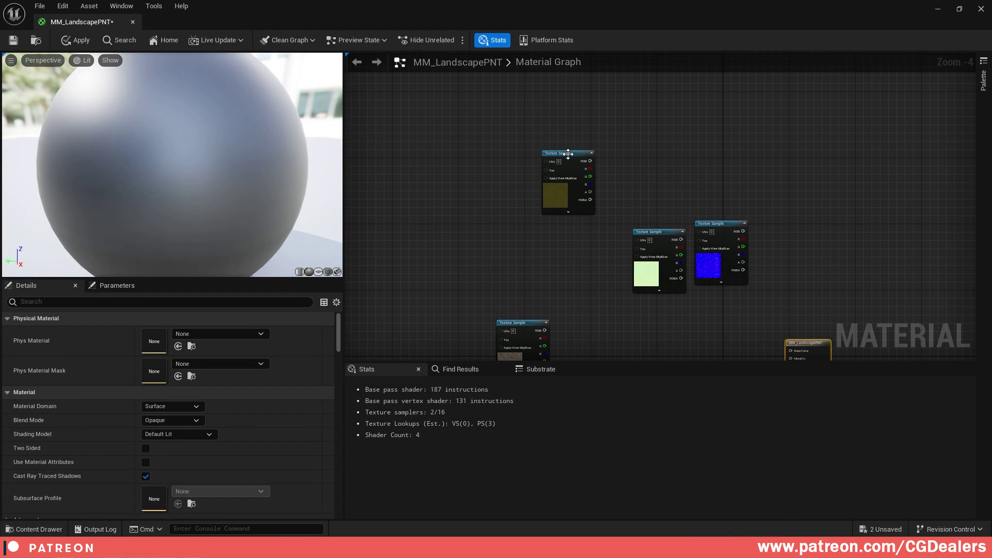
left_click(552, 134)
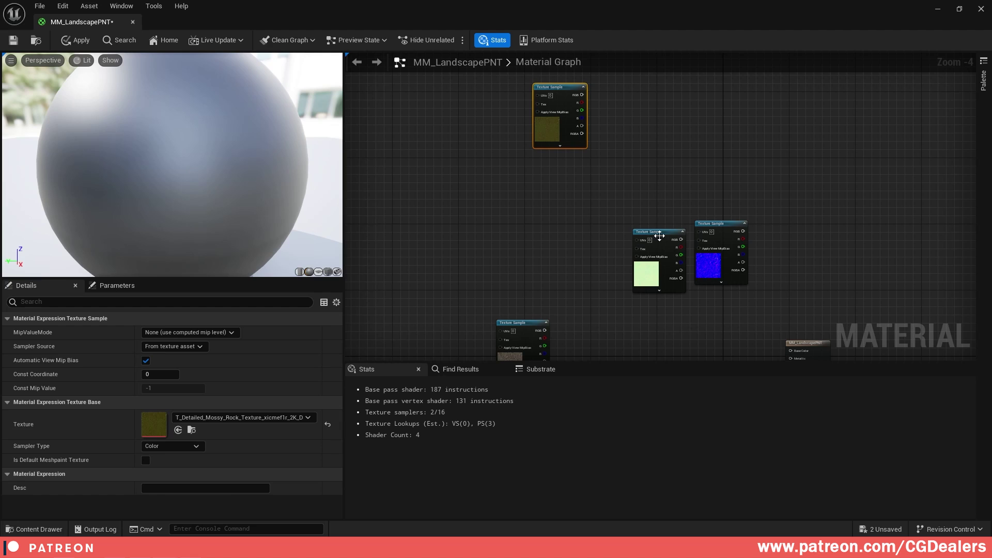
right_click_drag(558, 240, 562, 163)
left_click_drag(527, 262, 547, 135)
right_click_drag(553, 137, 546, 237)
left_click_drag(546, 222, 562, 185)
right_click_drag(594, 331, 581, 208)
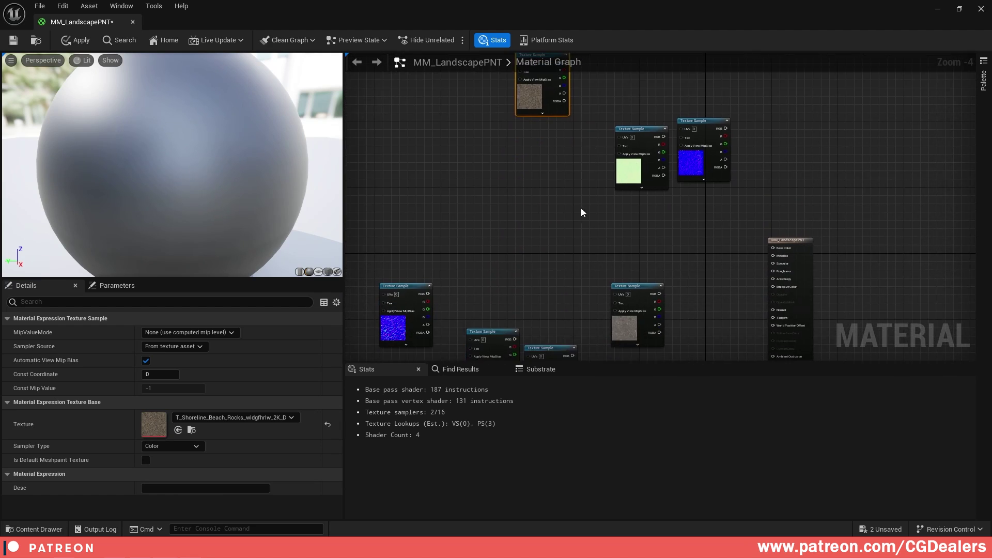
right_click_drag(636, 317, 638, 223)
left_click(637, 218)
right_click_drag(567, 188, 587, 296)
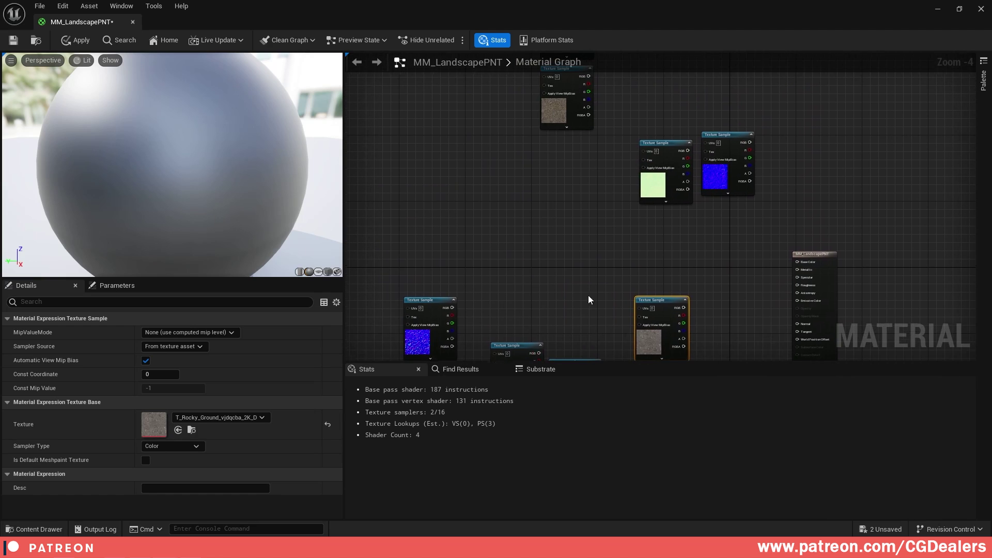
left_click_drag(662, 302, 532, 173)
- Move the Shoreline Beach Rocks and Rocky Ground ORDp texture samples down, clear of the normal maps
key("Home")
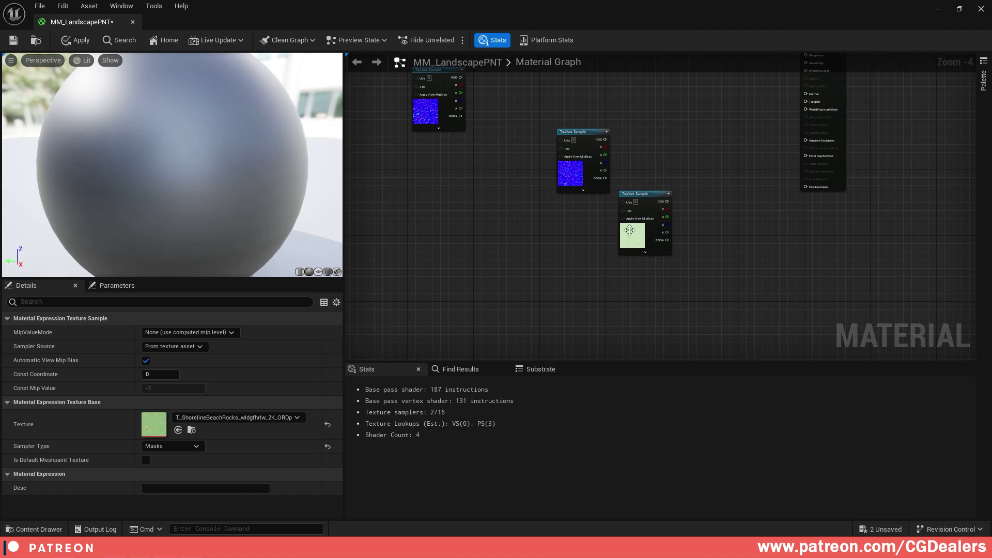
left_click_drag(646, 202, 641, 329)
right_click_drag(648, 129, 654, 262)
right_click_drag(659, 154, 655, 208)
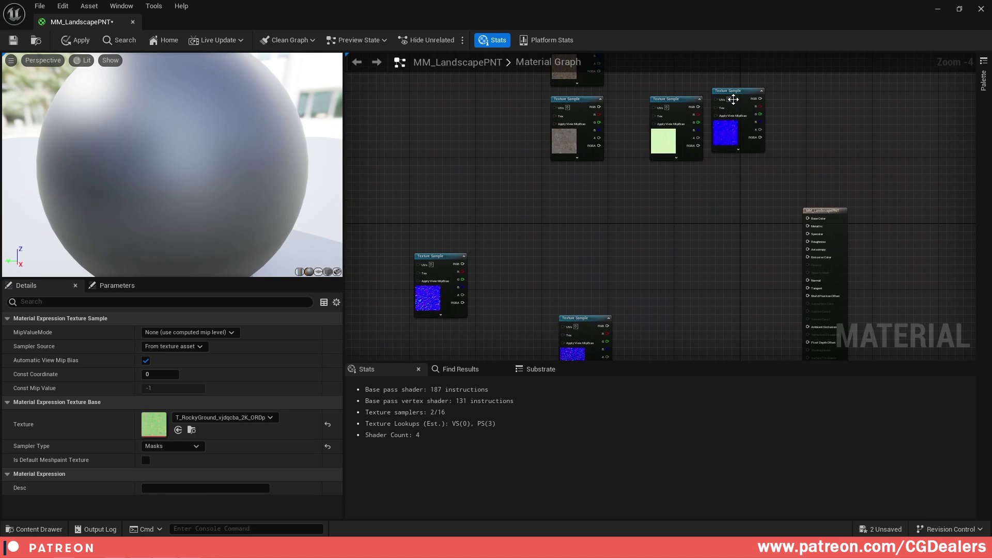
- Line up the normal map samples below the base colors, ordered Detailed Mossy Rock, Shoreline Beach Rocks, Rocky Ground
left_click_drag(733, 99, 569, 207)
key("Home")
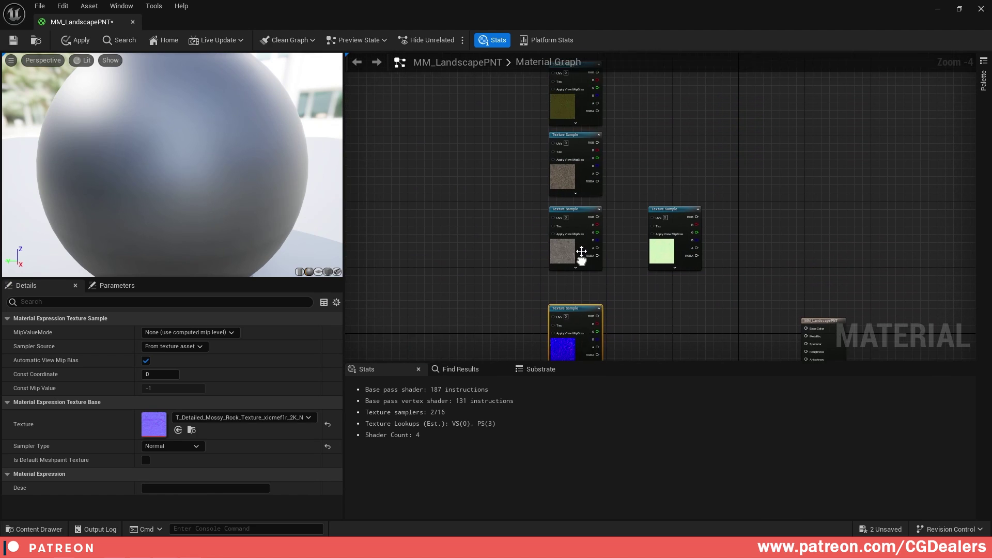
key("Home")
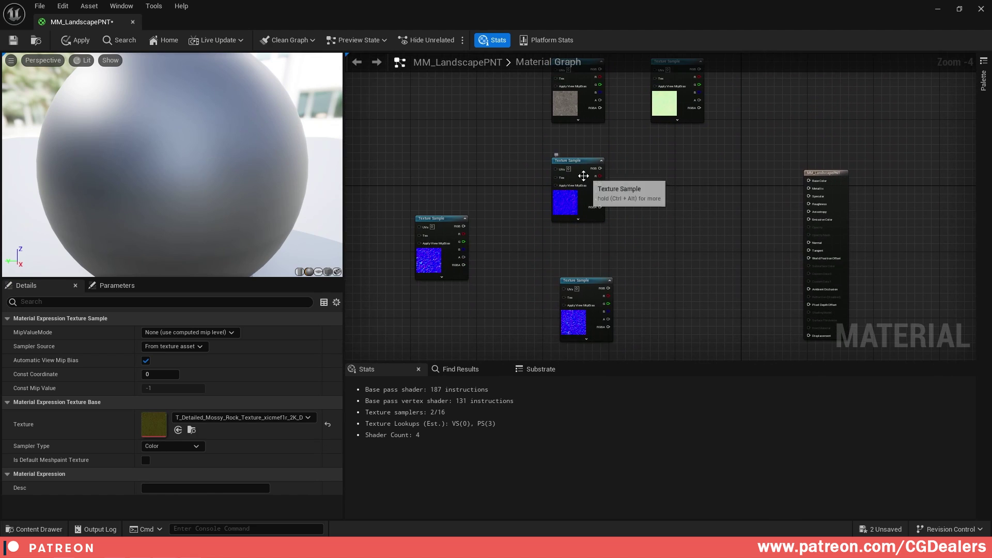
left_click(444, 240)
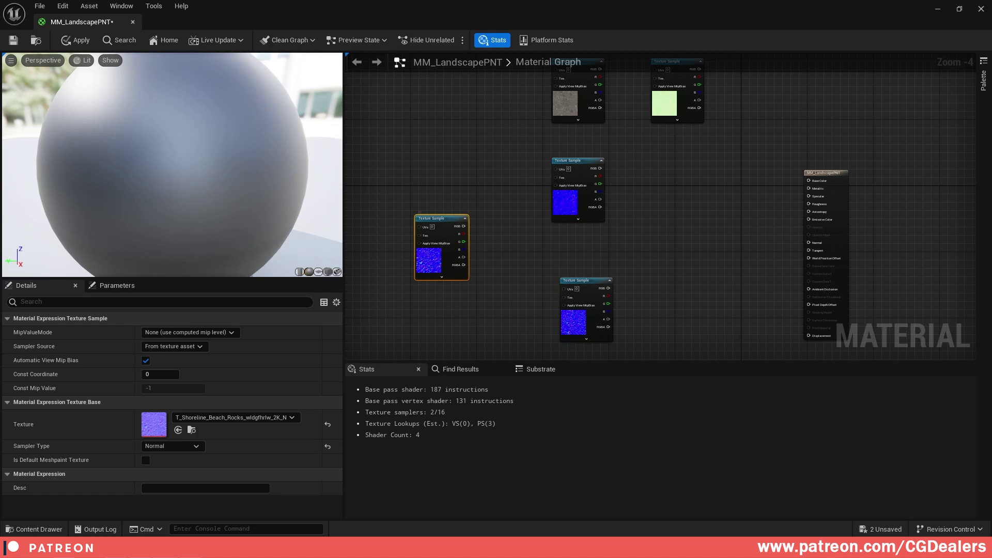
right_click_drag(579, 280, 564, 202)
left_click_drag(564, 201, 557, 264)
left_click_drag(434, 146, 568, 169)
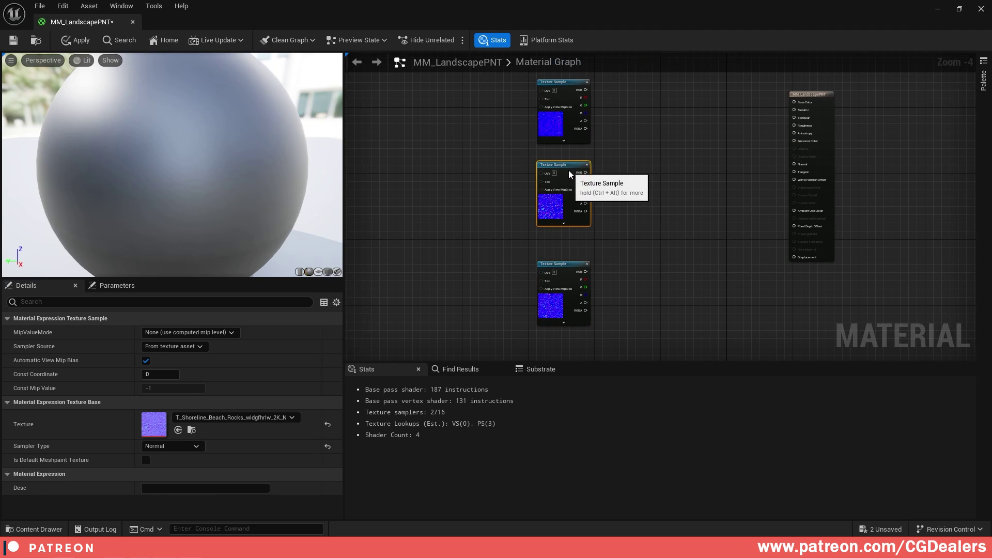
left_click_drag(568, 267, 570, 253)
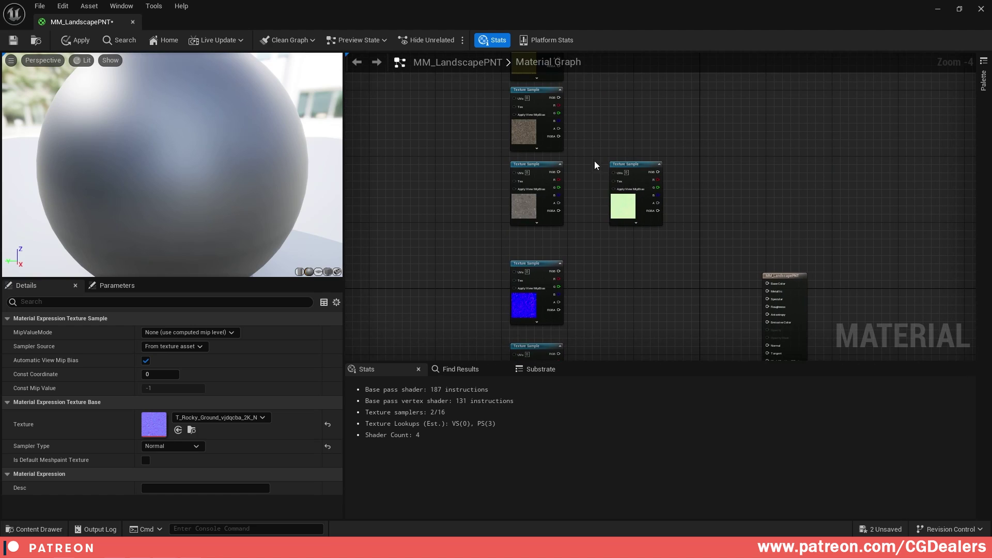
- Stack the ORDp mask samples below the normal maps, ordered Detailed Mossy Rock, Shoreline Beach Rocks, Rocky Ground
right_click_drag(594, 160, 580, 225)
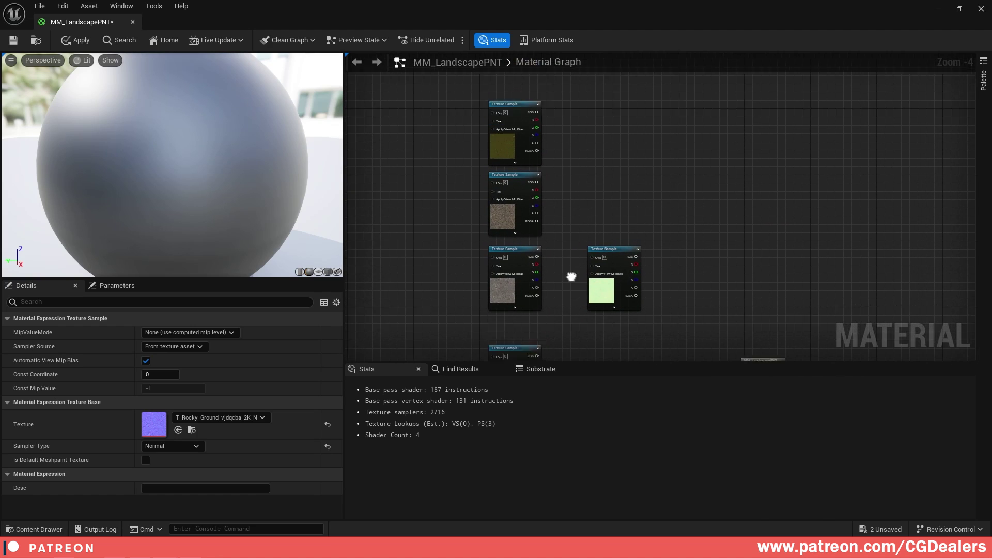
scroll(588, 207, "down", 3)
left_click_drag(602, 101, 557, 258)
scroll(557, 270, "up", 8)
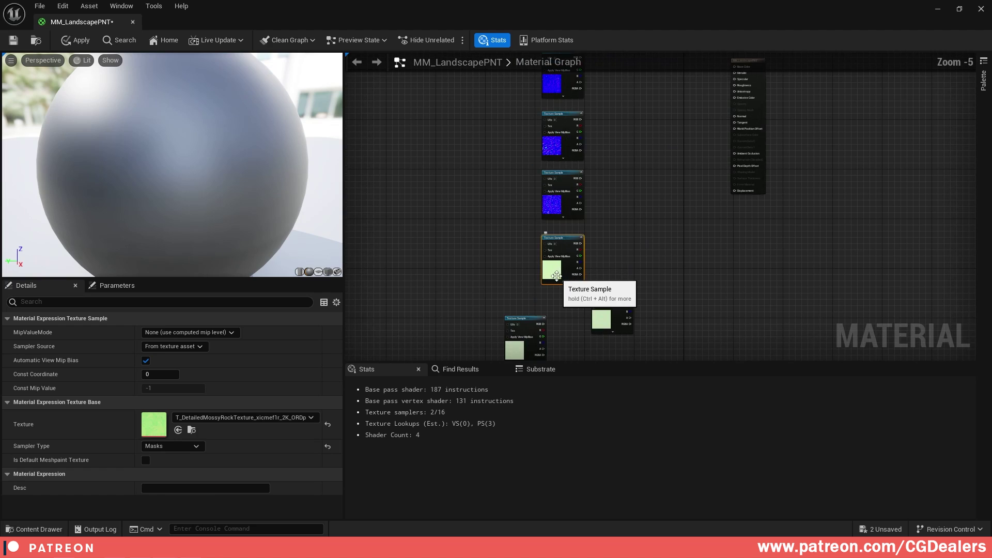
right_click_drag(633, 295, 630, 223)
scroll(630, 224, "down", 2)
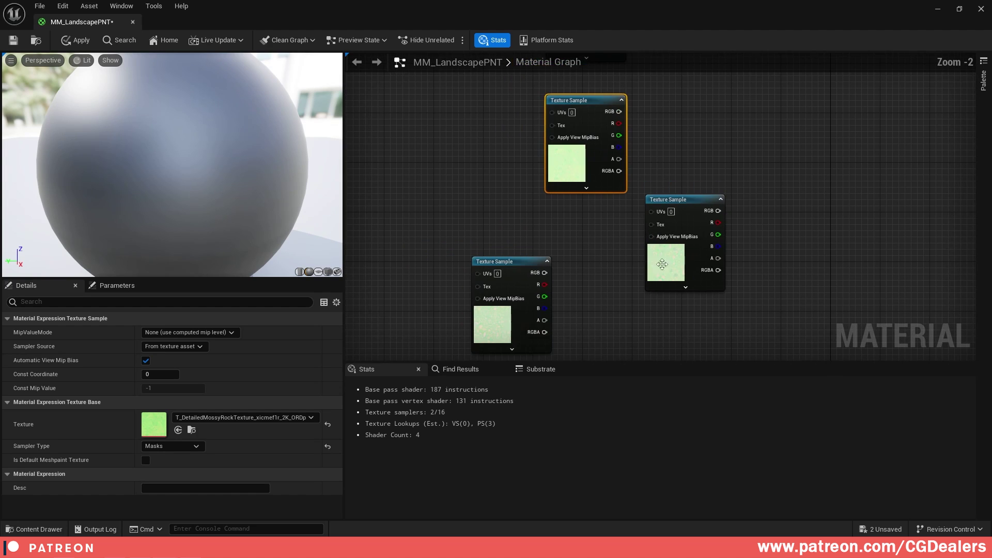
left_click_drag(674, 211, 656, 319)
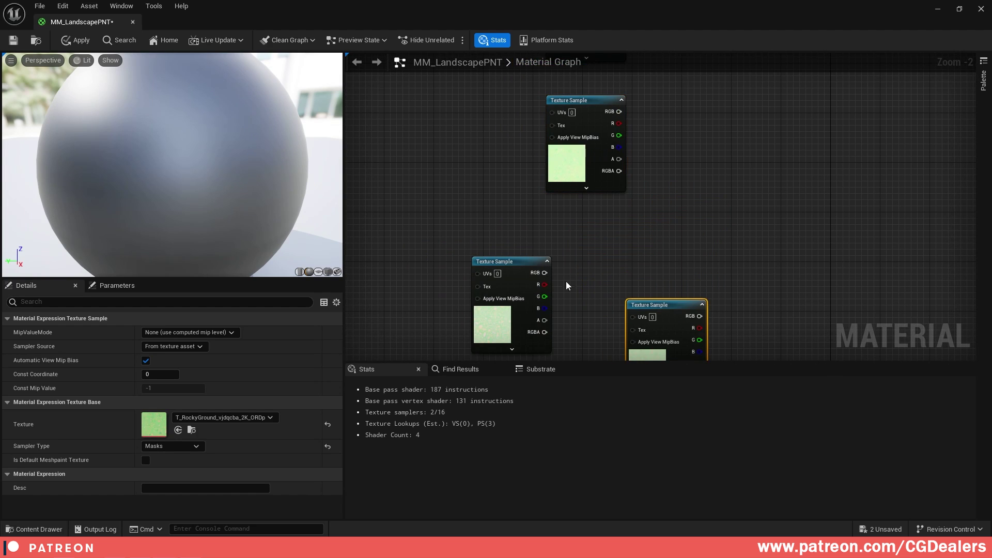
left_click_drag(514, 263, 588, 220)
right_click_drag(653, 258, 665, 162)
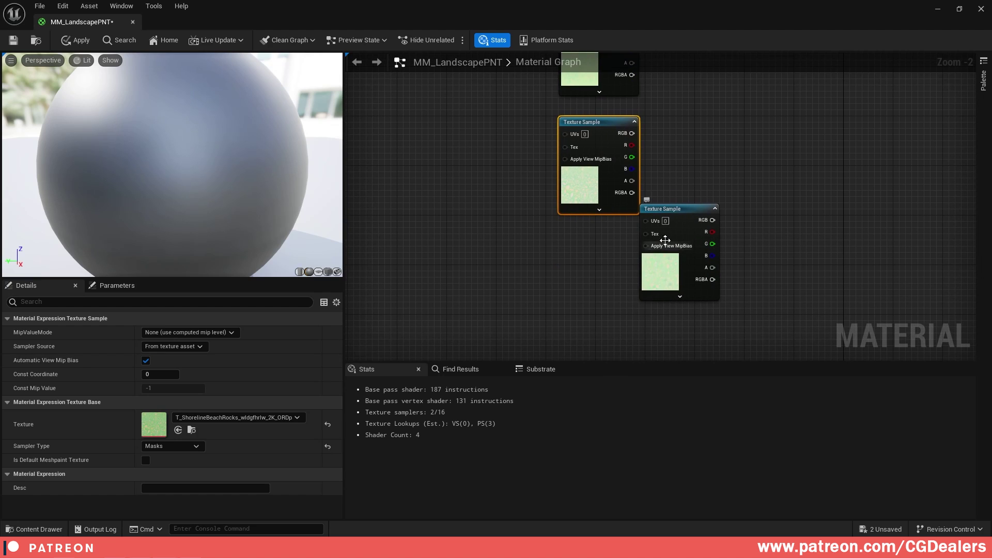
left_click_drag(680, 215, 605, 244)
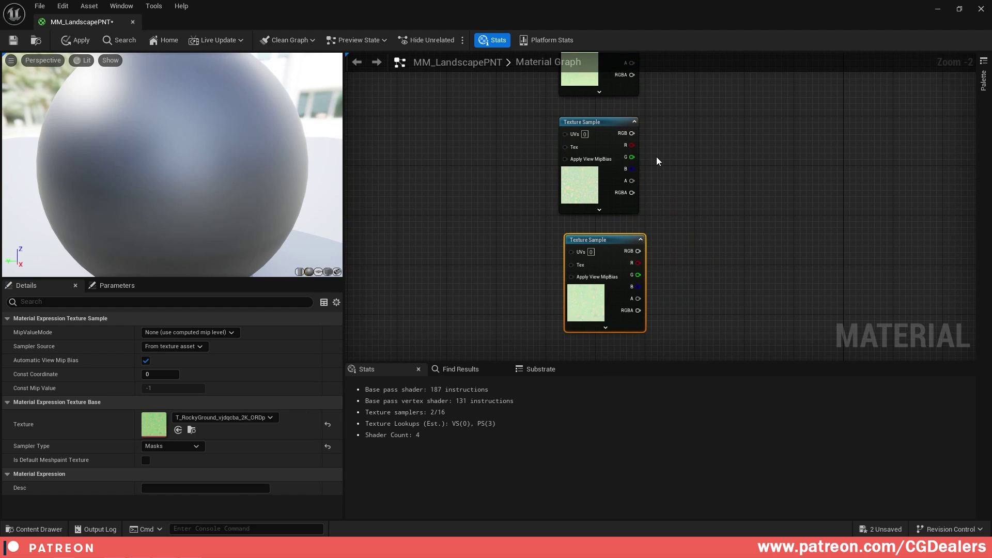
- Review the texture sample column group by group: base colors, normal maps and ORDp masks
scroll(655, 165, "down", 3)
scroll(653, 178, "down", 4)
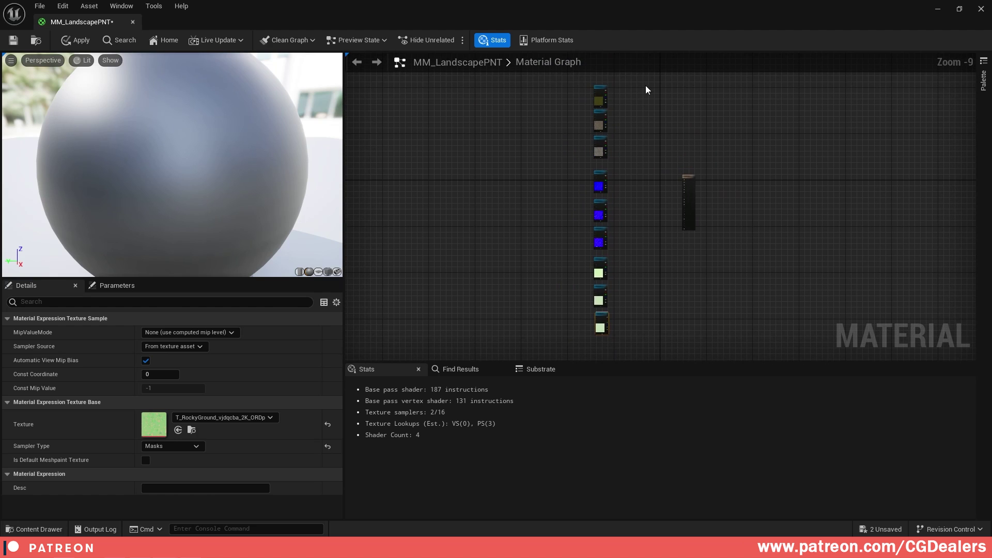
left_click_drag(646, 87, 602, 345)
left_click(647, 158)
scroll(609, 195, "up", 3)
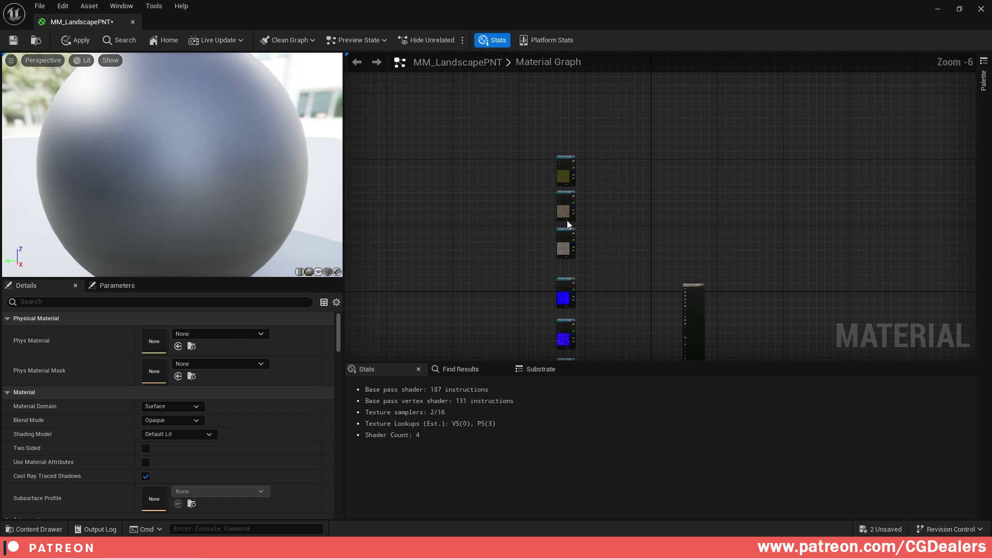
left_click_drag(510, 124, 601, 254)
right_click_drag(617, 258, 648, 112)
left_click_drag(526, 130, 641, 231)
scroll(594, 148, "up", 5)
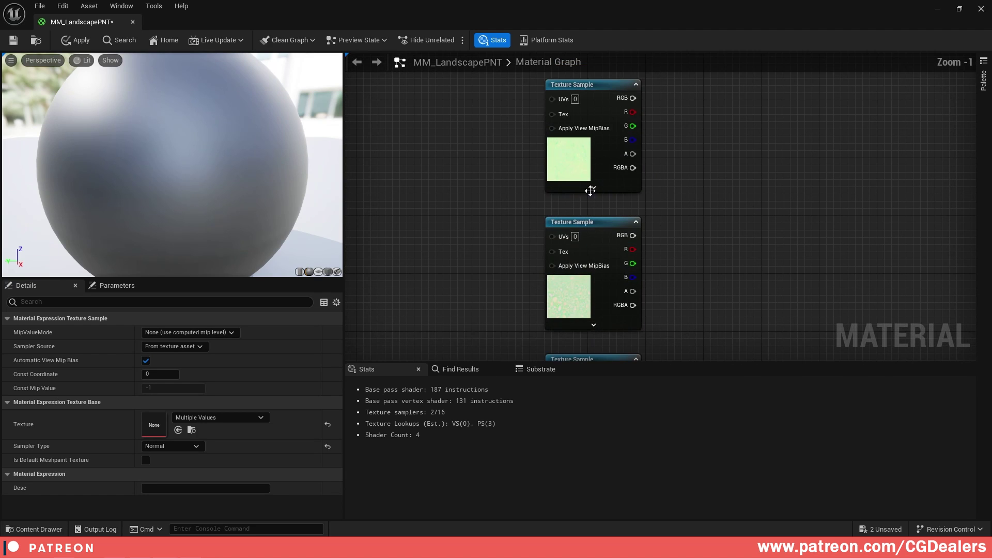
- Inspect the Detailed Mossy Rock ORDp texture's name and the Displacement input on the material's output node
left_click(576, 150)
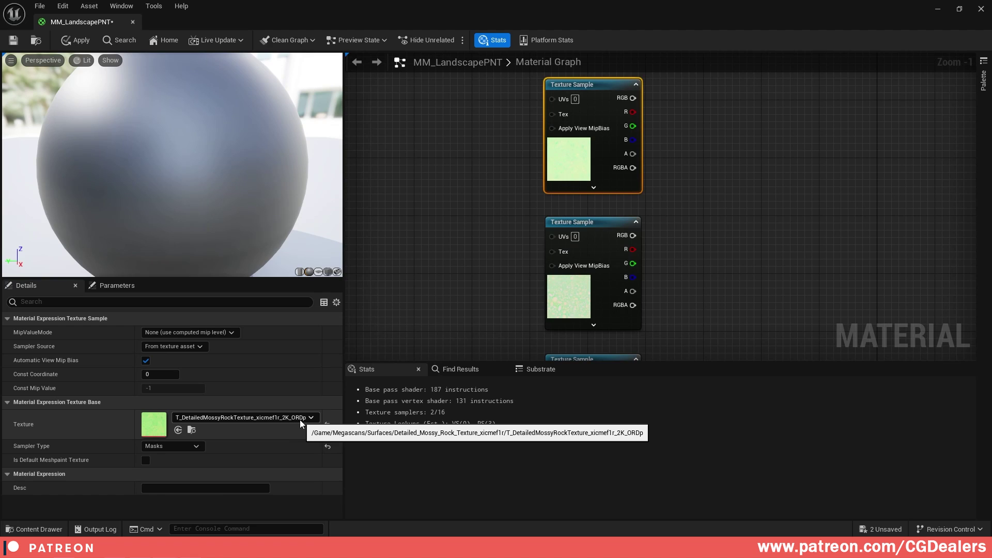
scroll(649, 240, "down", 3)
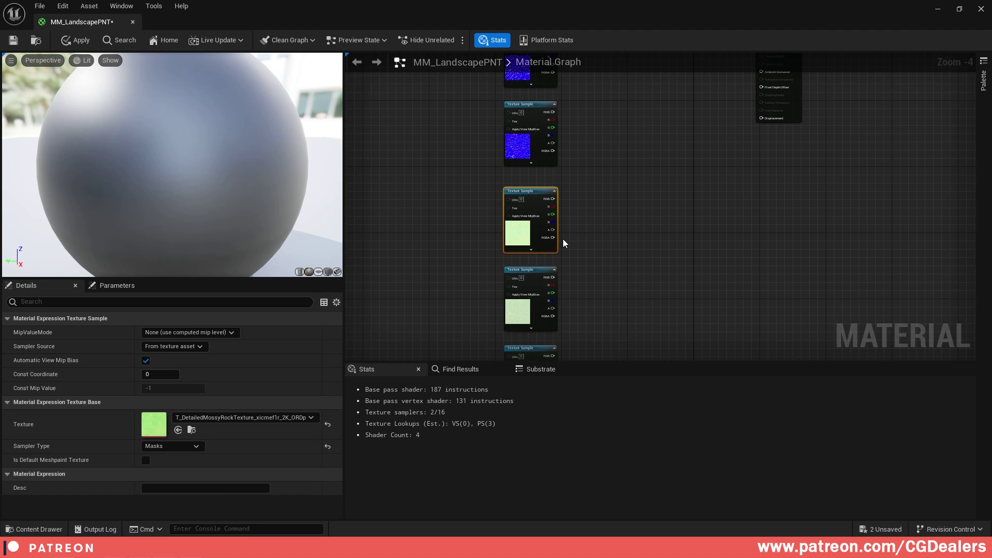
key("Home")
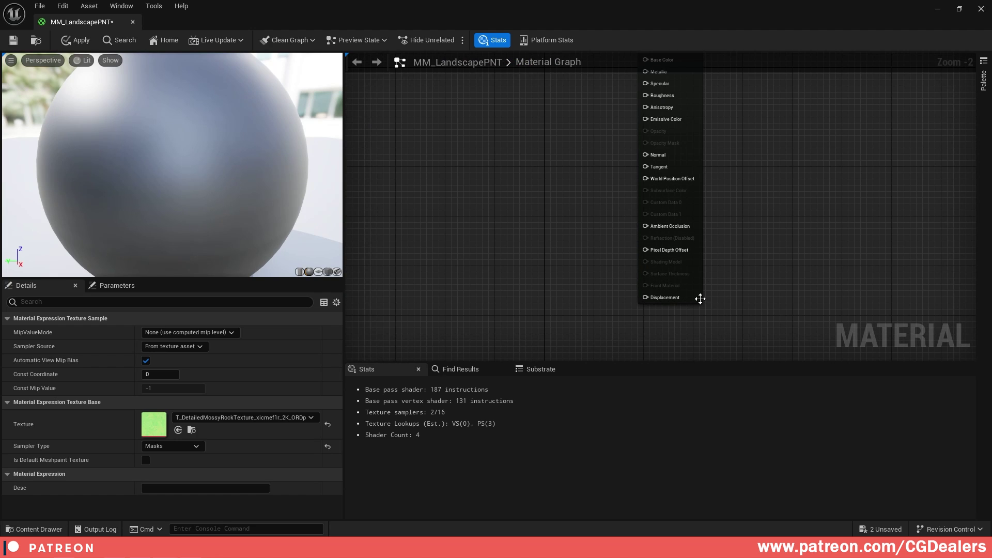
- Add a LandscapeLayerBlend node beside the base color texture samples
scroll(553, 278, "down", 2)
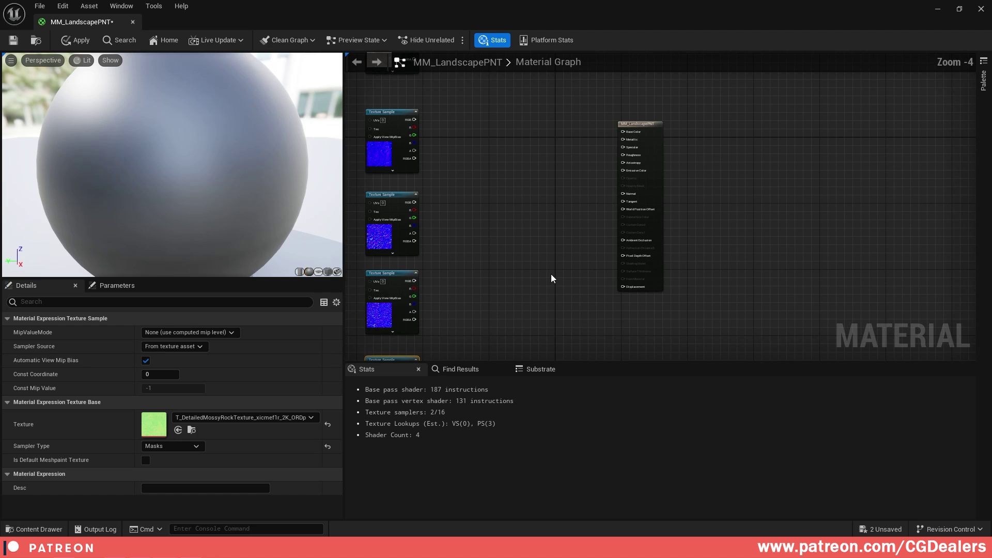
right_click_drag(552, 275, 624, 222)
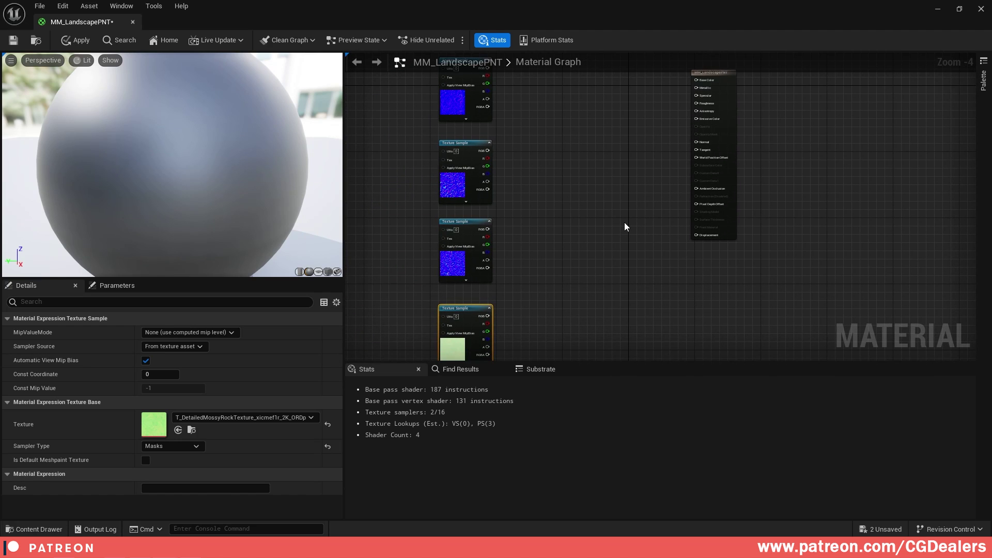
right_click_drag(564, 77, 580, 291)
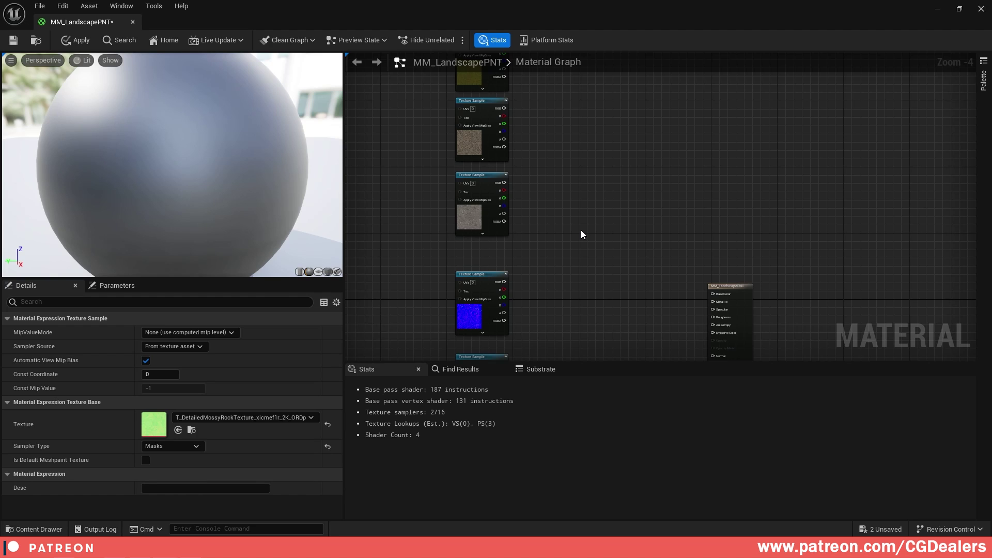
right_click(596, 172)
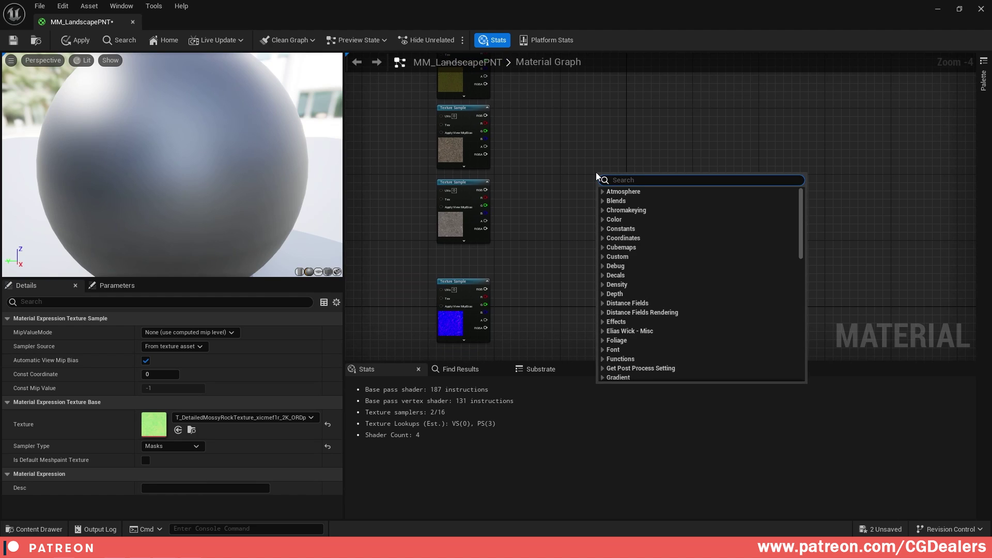
type("landscape")
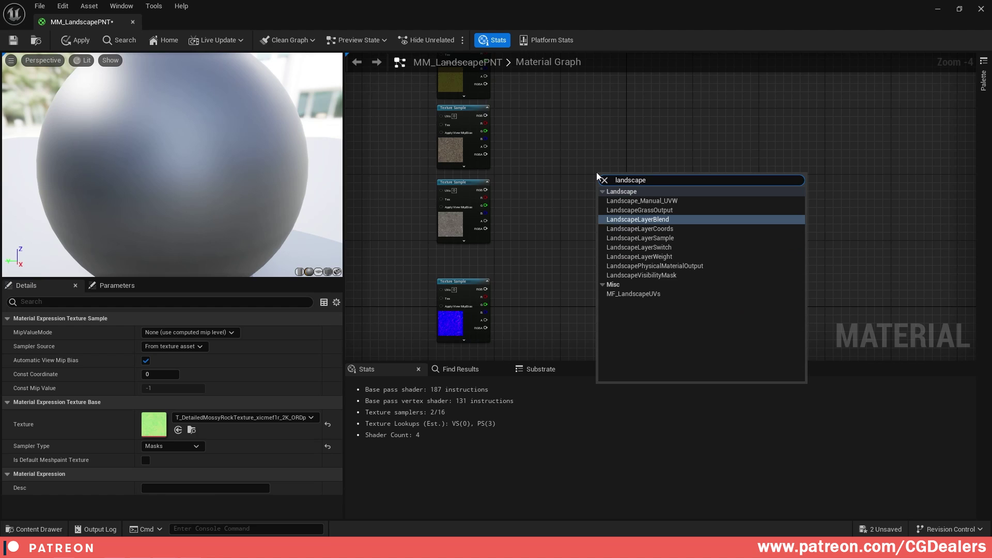
left_click(658, 219)
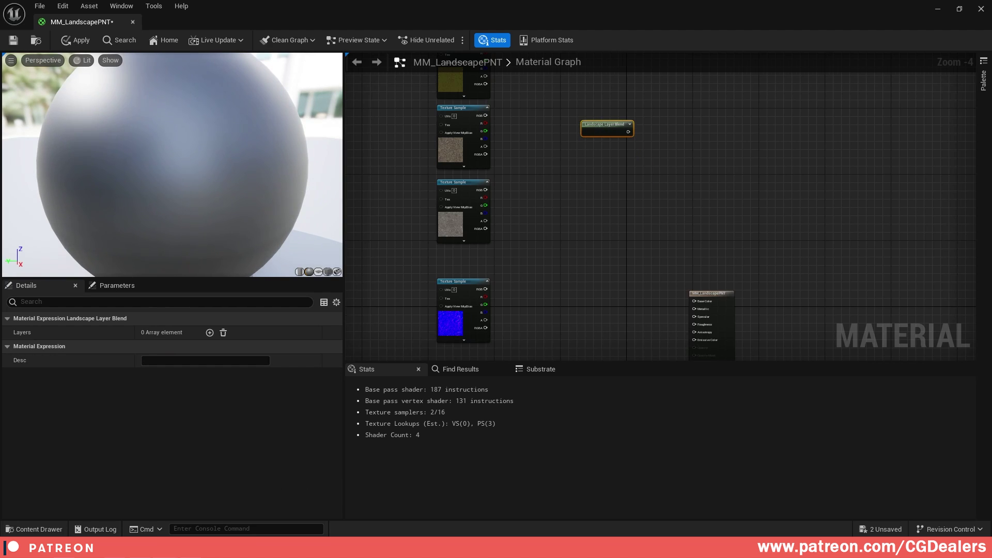
right_click_drag(593, 54, 592, 127)
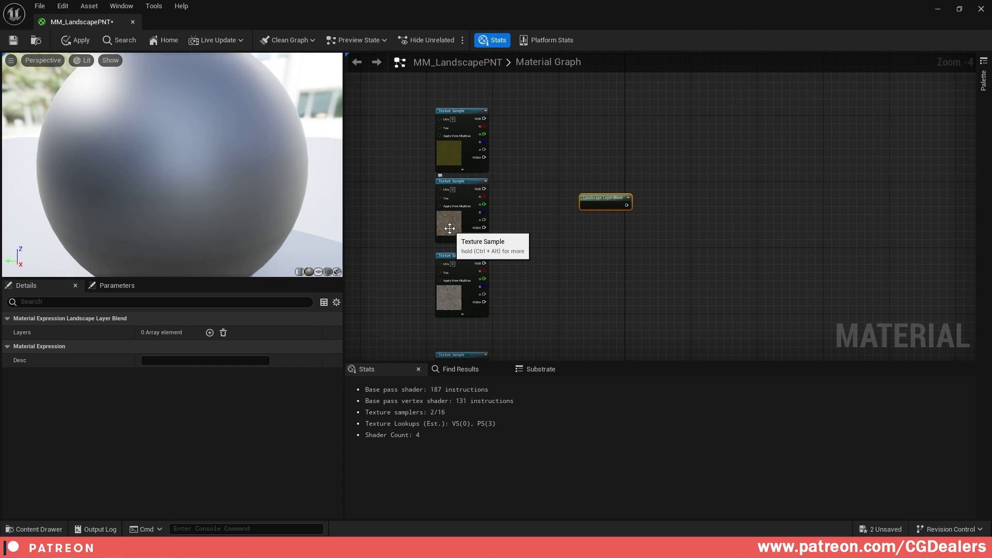
- Add a first layer to the Landscape Layer Blend node and name it Moss
left_click(209, 332)
left_click(16, 347)
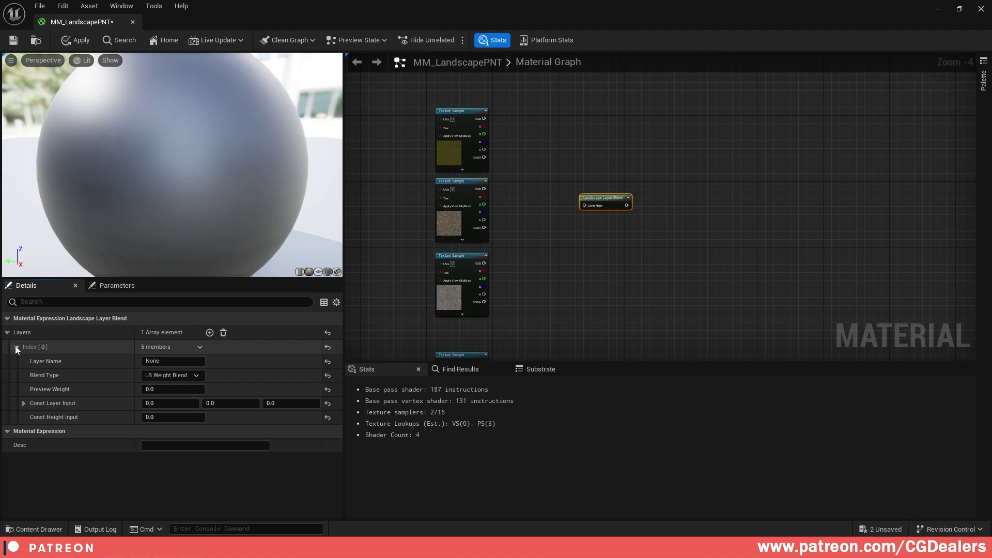
left_click(170, 361)
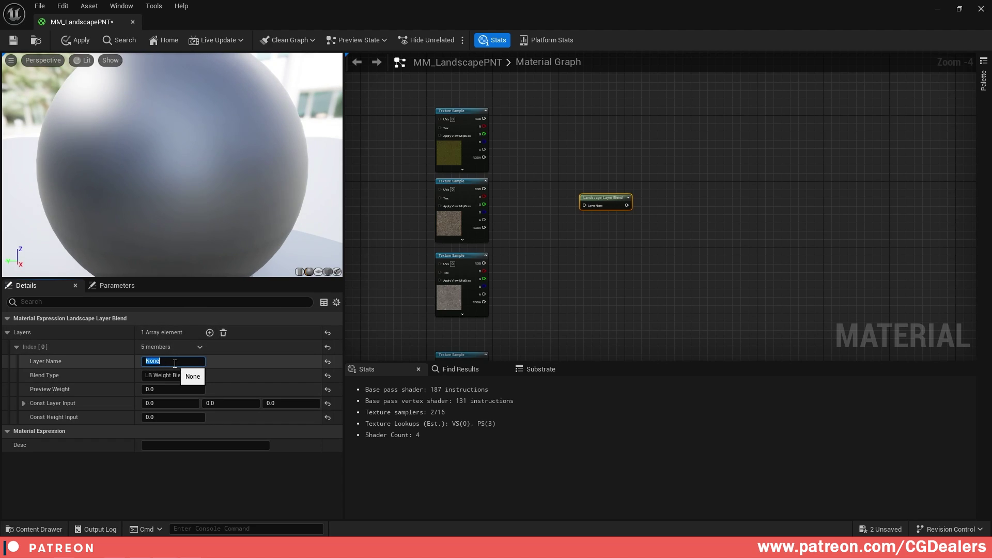
key("Return")
- Add two more layers to the Landscape Layer Blend node, named Shoreline and Rock, after checking the second base color texture
scroll(604, 220, "up", 3)
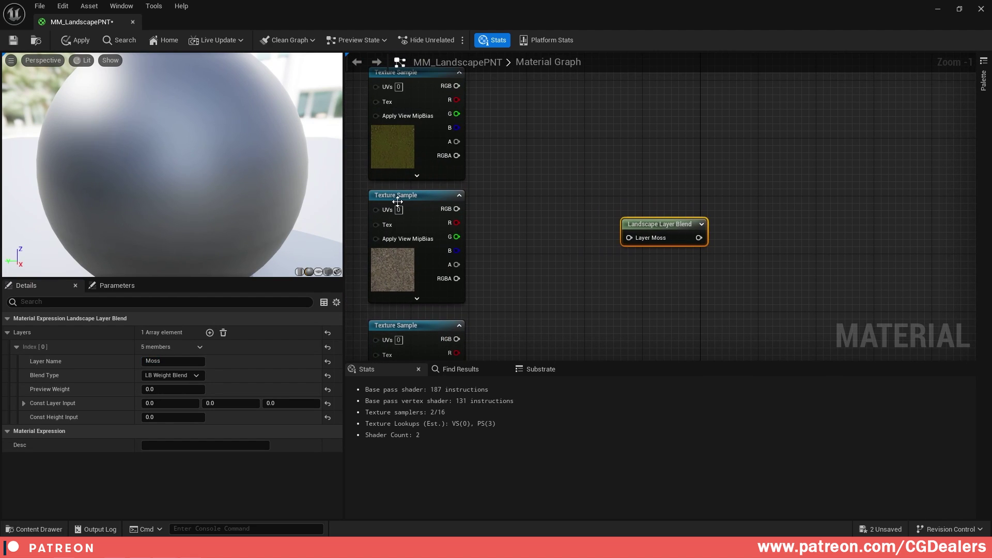
left_click(424, 203)
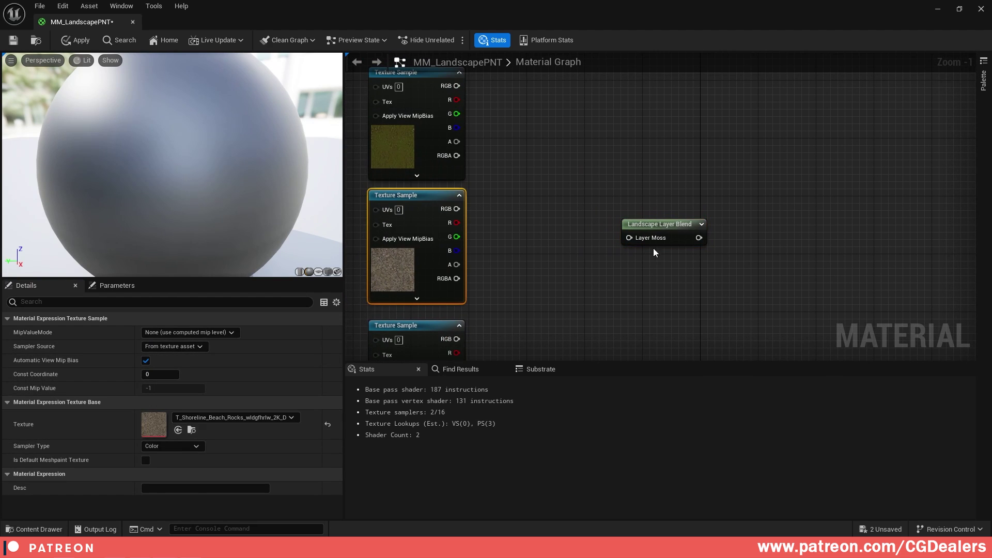
left_click(656, 225)
left_click(209, 332)
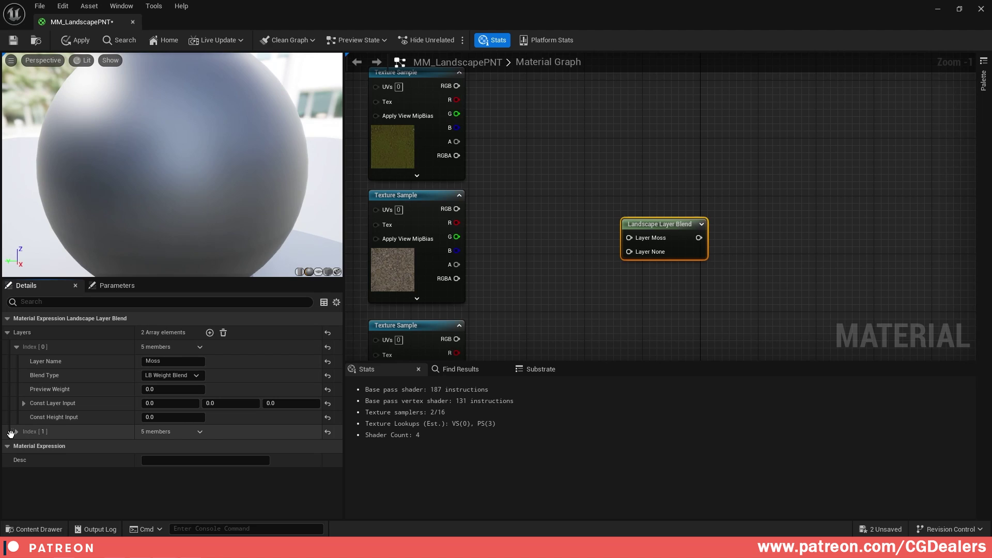
left_click(16, 432)
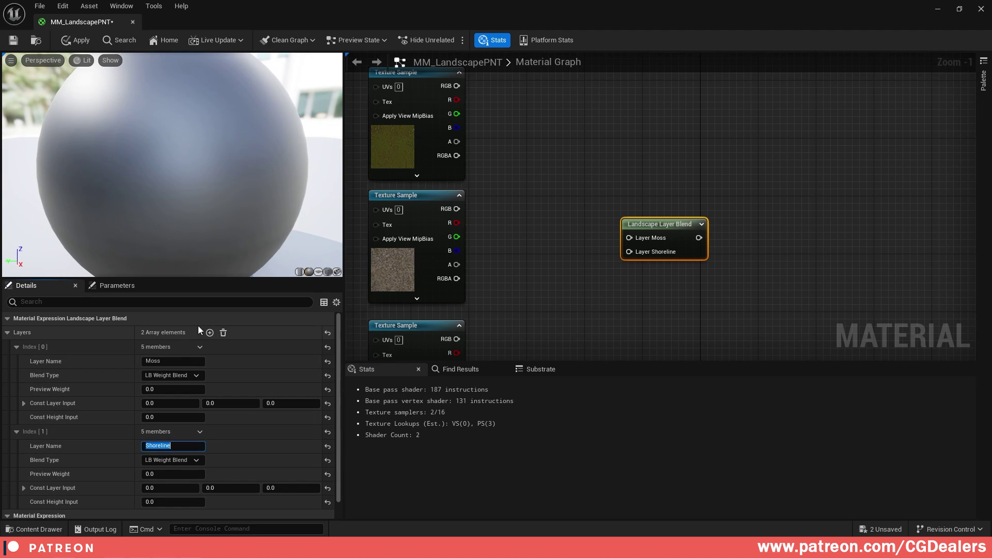
left_click(209, 332)
scroll(30, 473, "down", 1)
left_click(17, 484)
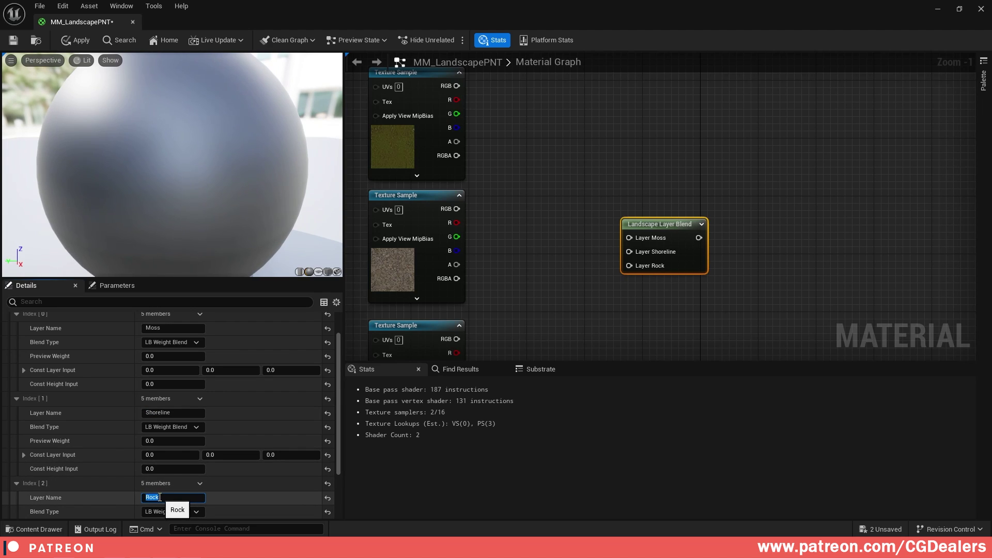
- Check which texture each of the three base color samples uses, from Rocky Ground up to Detailed Mossy Rock
right_click_drag(465, 281, 503, 171)
left_click(474, 229)
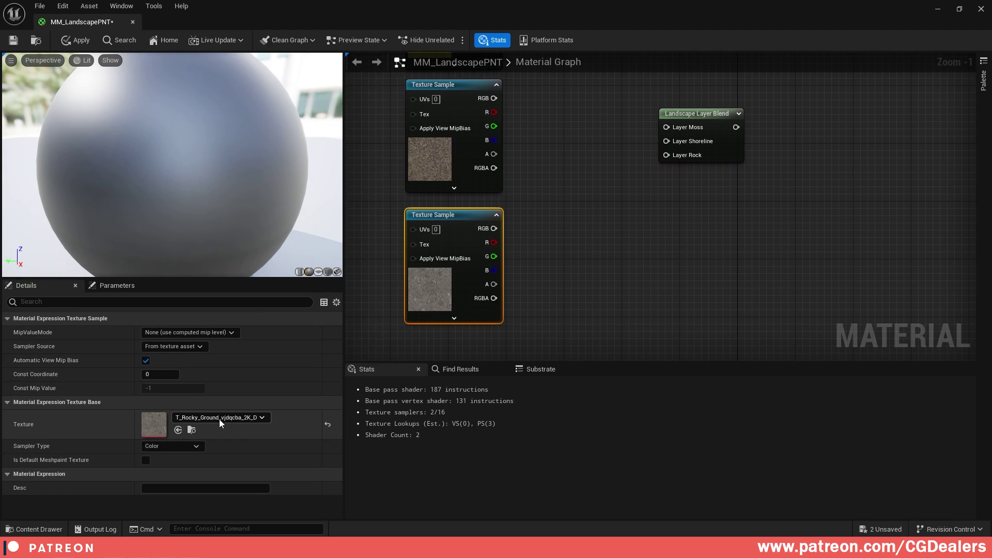
right_click_drag(461, 92, 447, 177)
left_click(441, 169)
right_click_drag(467, 78, 477, 213)
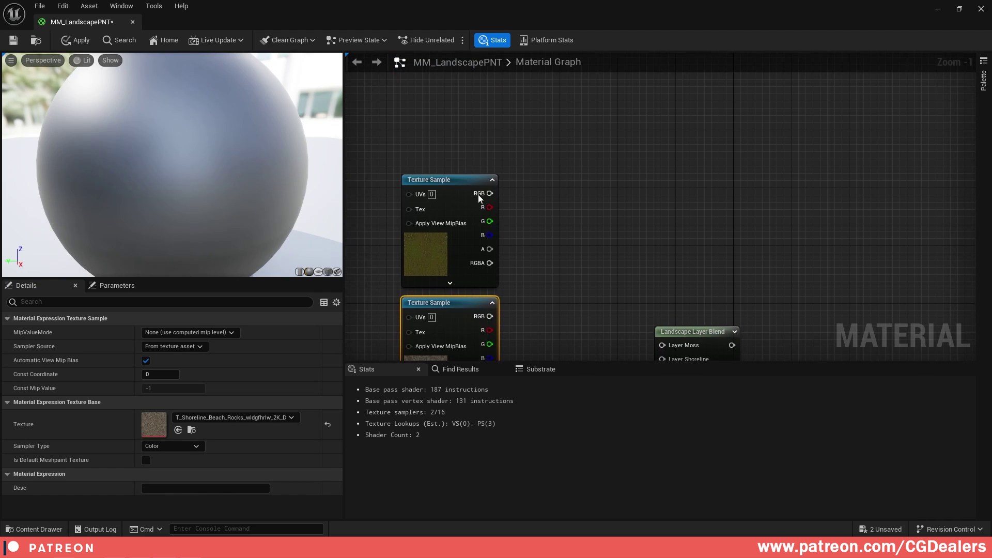
left_click(453, 235)
scroll(584, 262, "down", 3)
- Connect the RGB outputs of the mossy rock, shoreline and rocky ground base colors to Layer Moss, Layer Shoreline and Layer Rock
right_click_drag(584, 261, 613, 228)
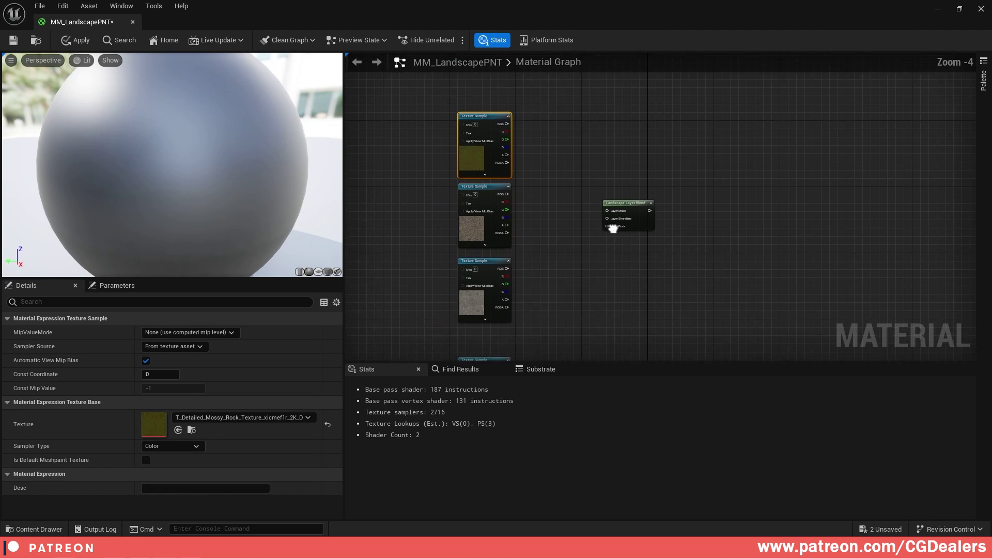
scroll(613, 228, "up", 3)
right_click_drag(569, 150, 569, 214)
left_click_drag(463, 81, 640, 235)
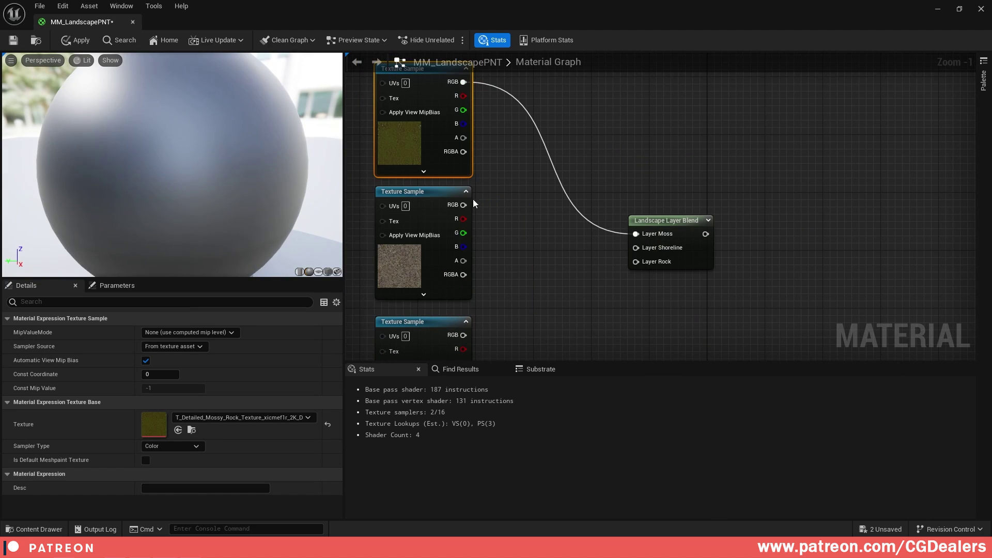
left_click_drag(464, 204, 637, 247)
right_click_drag(481, 328, 491, 268)
left_click_drag(474, 274, 648, 202)
- Duplicate the Landscape Layer Blend node and place the copy beside the normal map samples
right_click_drag(706, 199, 628, 162)
left_click(609, 126)
scroll(643, 206, "down", 4)
right_click_drag(609, 310, 592, 253)
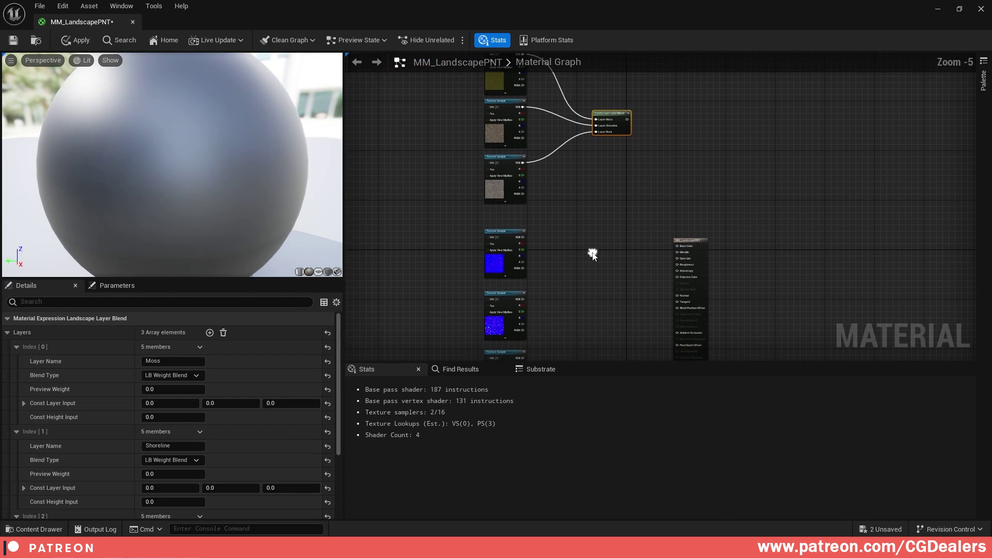
left_click_drag(600, 112, 574, 285)
- Connect the three normal maps' RGB outputs in order to the duplicated blend's Moss, Shoreline and Rock layers
scroll(574, 285, "up", 3)
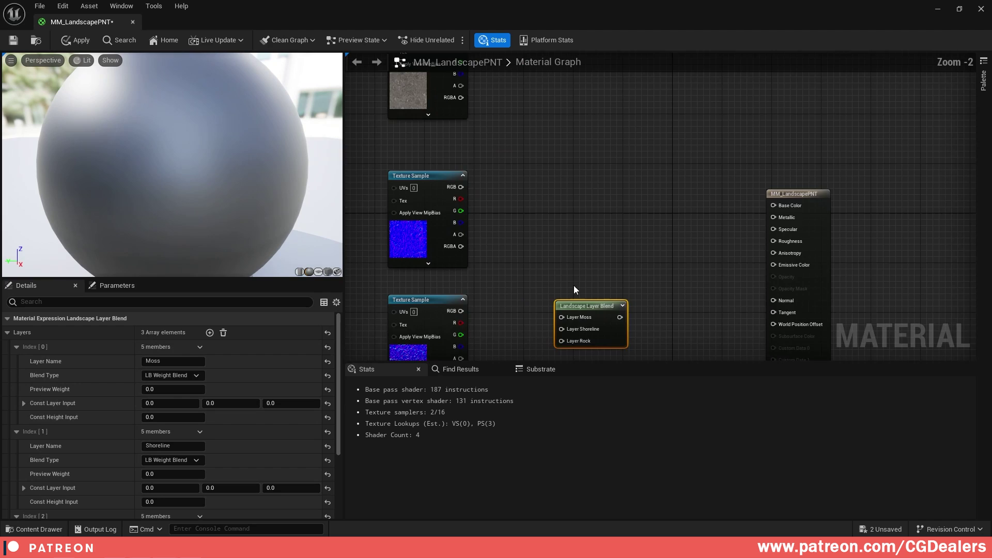
scroll(573, 285, "up", 1)
left_click_drag(463, 121, 586, 274)
left_click_drag(464, 265, 579, 285)
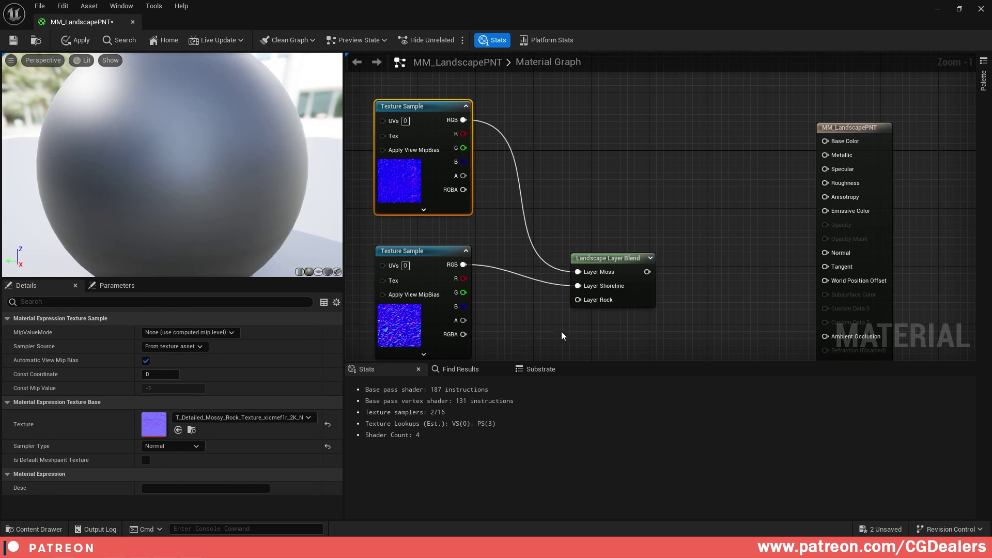
right_click_drag(562, 336, 567, 201)
left_click_drag(468, 268, 584, 167)
- Duplicate the normal map blend node and place the copy beside the ORDp mask samples
scroll(598, 235, "down", 4)
right_click_drag(616, 339, 598, 231)
left_click(599, 138)
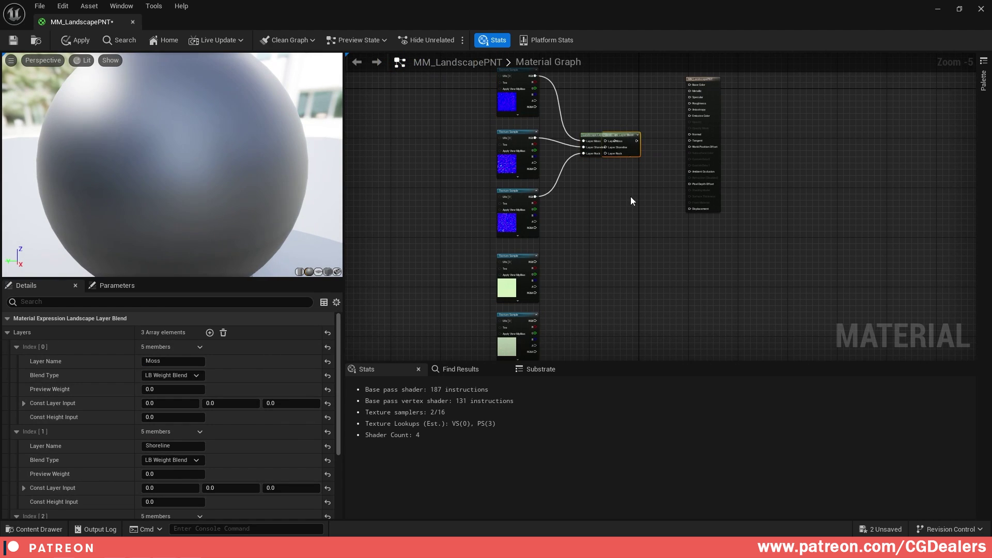
left_click_drag(634, 132, 633, 283)
scroll(641, 286, "up", 5)
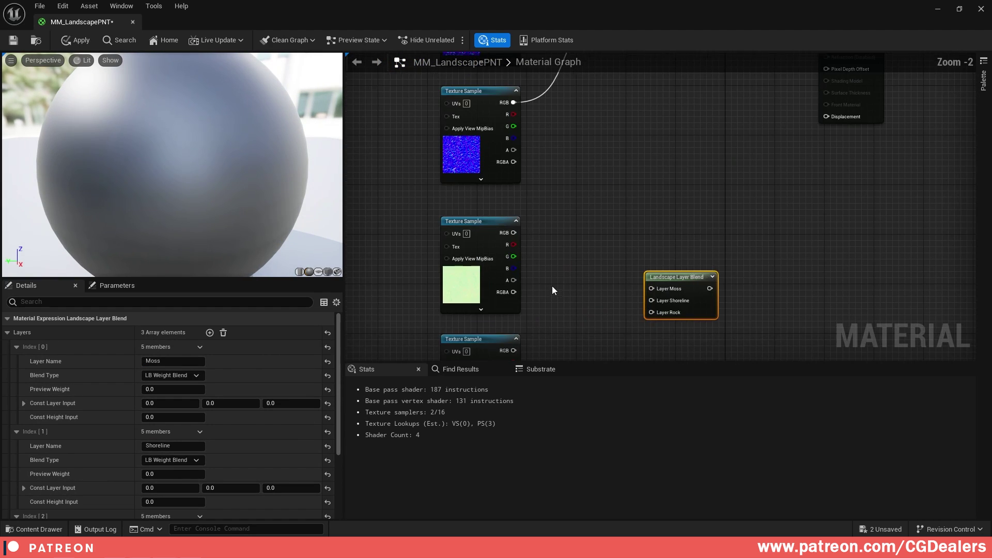
left_click_drag(678, 258, 663, 205)
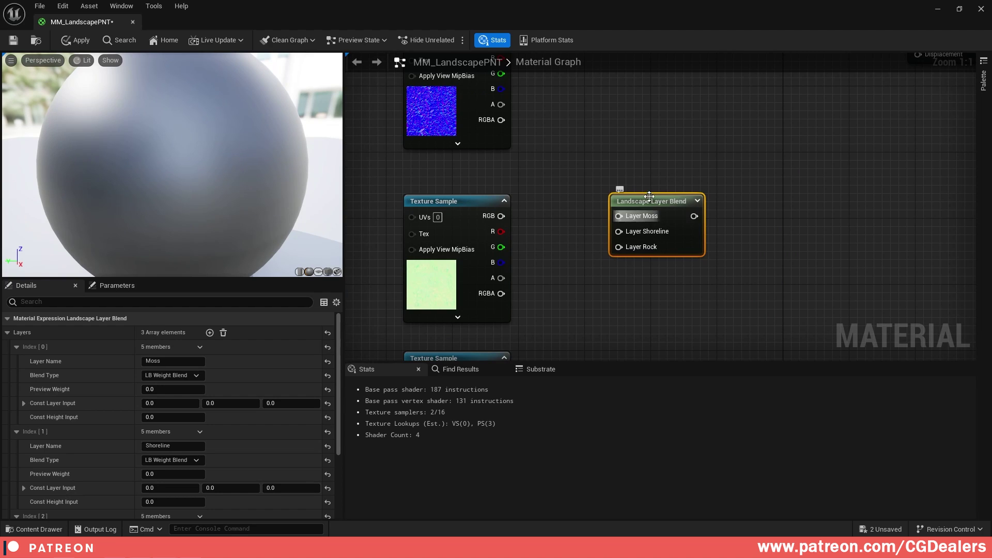
- Connect the three ORDp samples' red outputs to the Moss, Shoreline and Rock layers of the blend node beside them
right_click_drag(584, 206, 511, 211)
left_click_drag(483, 211, 600, 196)
right_click_drag(520, 289, 514, 219)
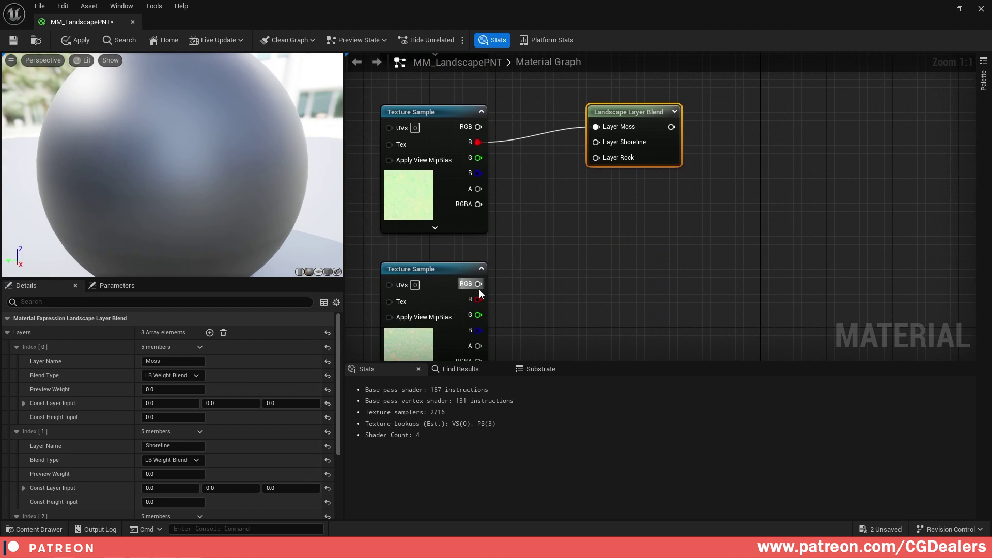
left_click_drag(478, 299, 597, 142)
scroll(563, 227, "down", 4)
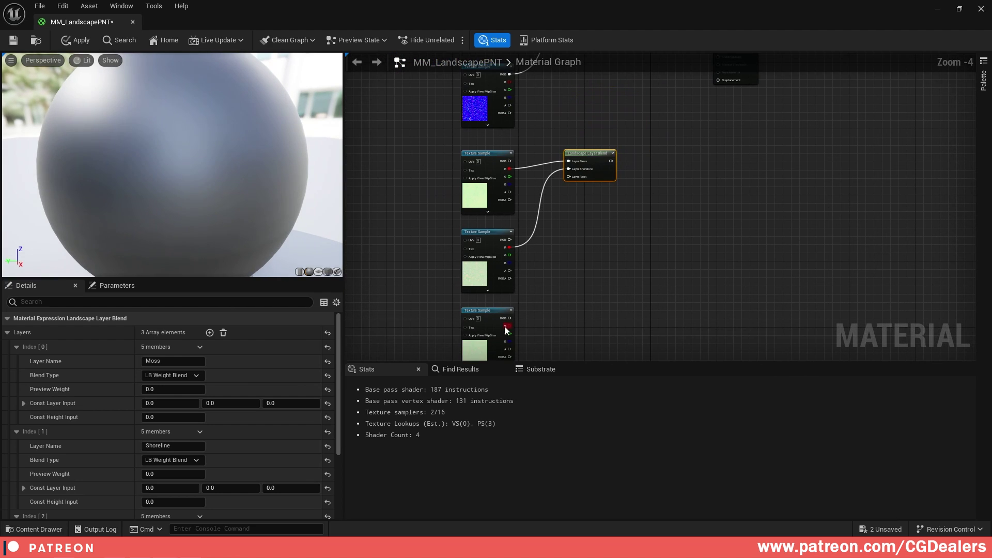
left_click_drag(509, 326, 649, 169)
left_click(483, 156)
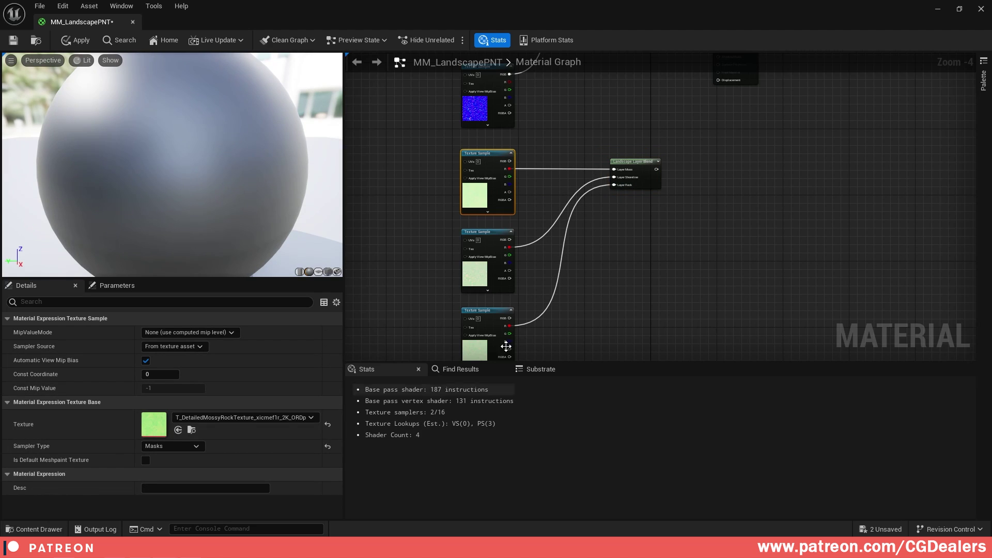
left_click(594, 222)
- Duplicate the red-channel blend node and place the copy directly below it
left_click(622, 165)
key("ctrl+w")
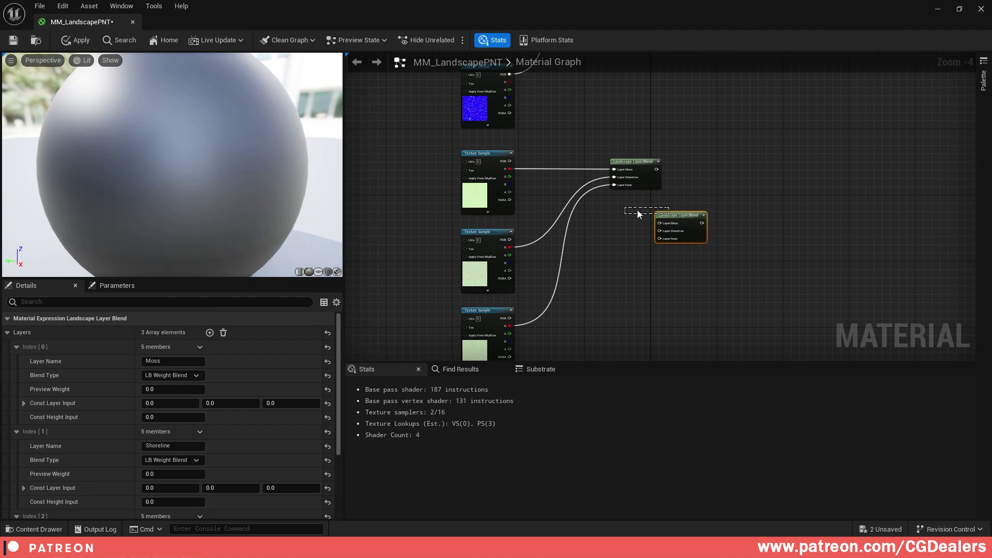
left_click_drag(673, 214, 631, 212)
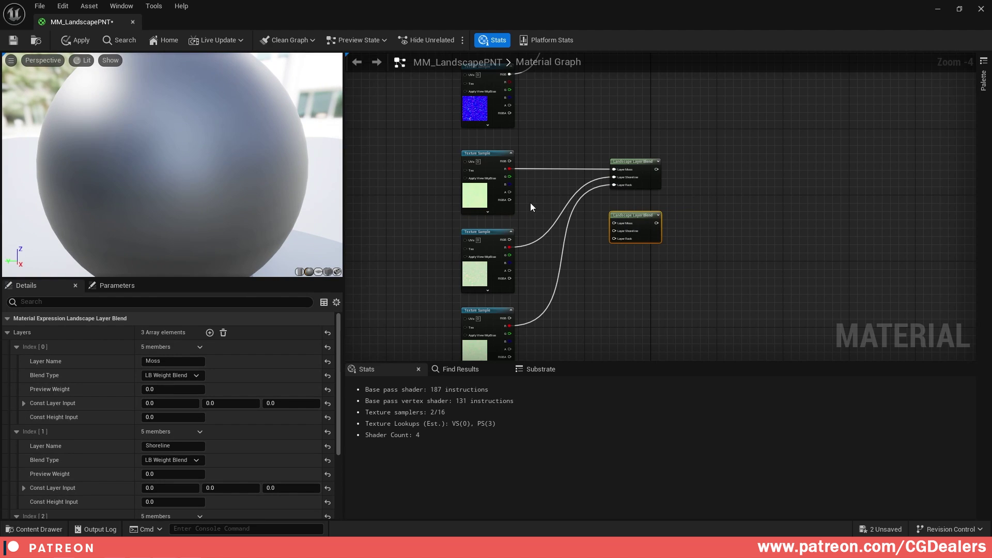
- Connect the three ORDp samples' green outputs to the second mask blend's Moss, Shoreline and Rock layers
scroll(532, 202, "up", 2)
left_click_drag(499, 165, 655, 233)
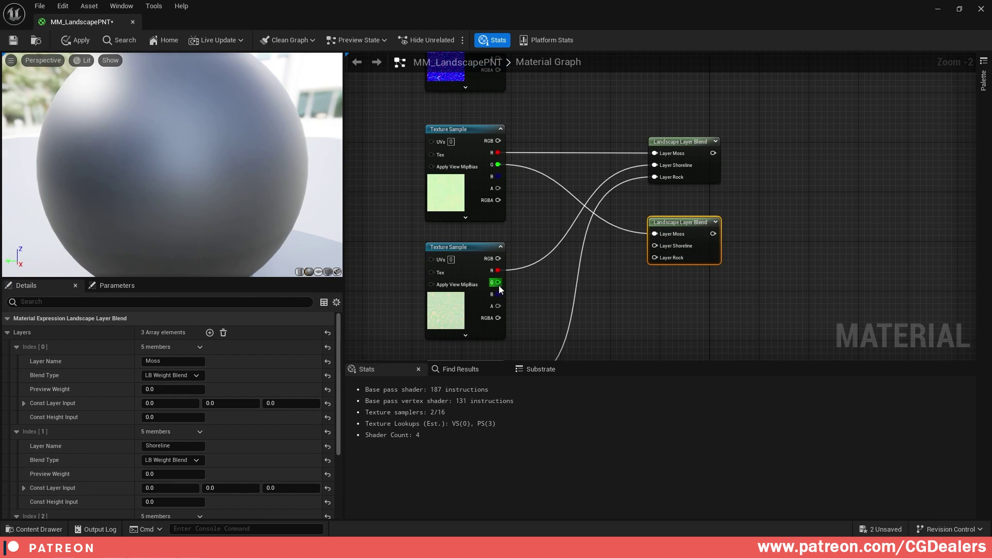
left_click_drag(498, 282, 655, 245)
scroll(614, 281, "down", 2)
right_click_drag(557, 326, 552, 240)
scroll(552, 241, "up", 1)
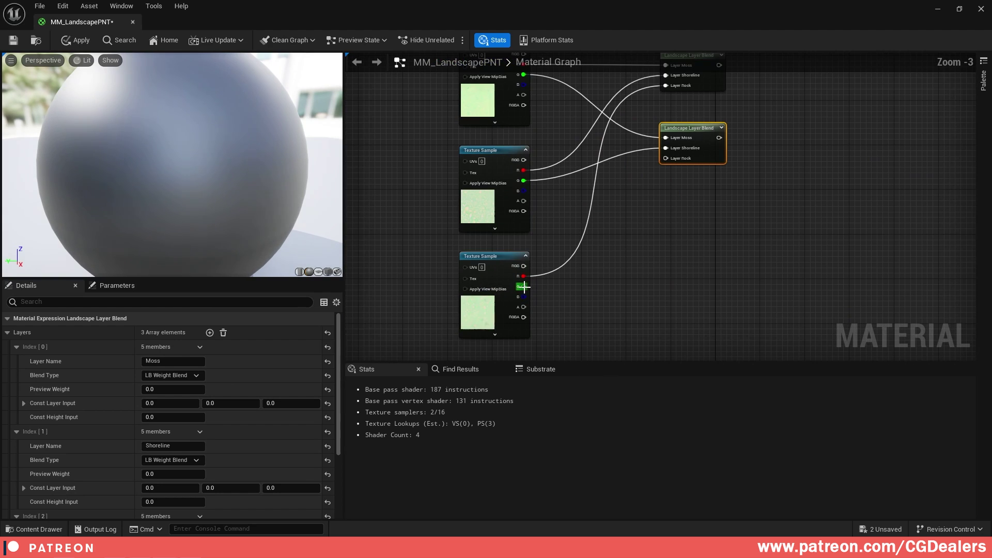
left_click_drag(523, 286, 665, 158)
- Duplicate the green-channel blend node and place the copy below it as a third mask blend
key("ctrl+d")
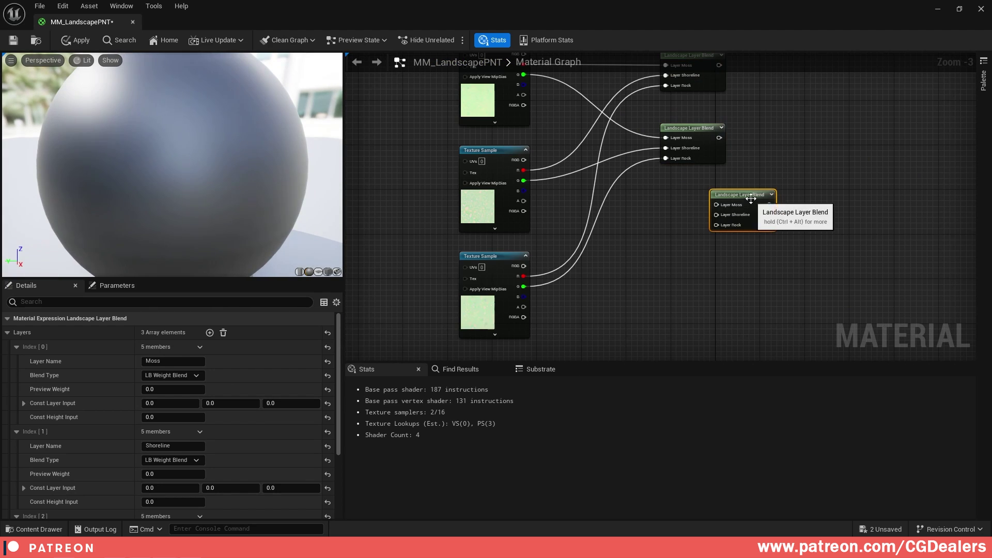
left_click_drag(747, 192, 702, 210)
right_click_drag(568, 181, 562, 212)
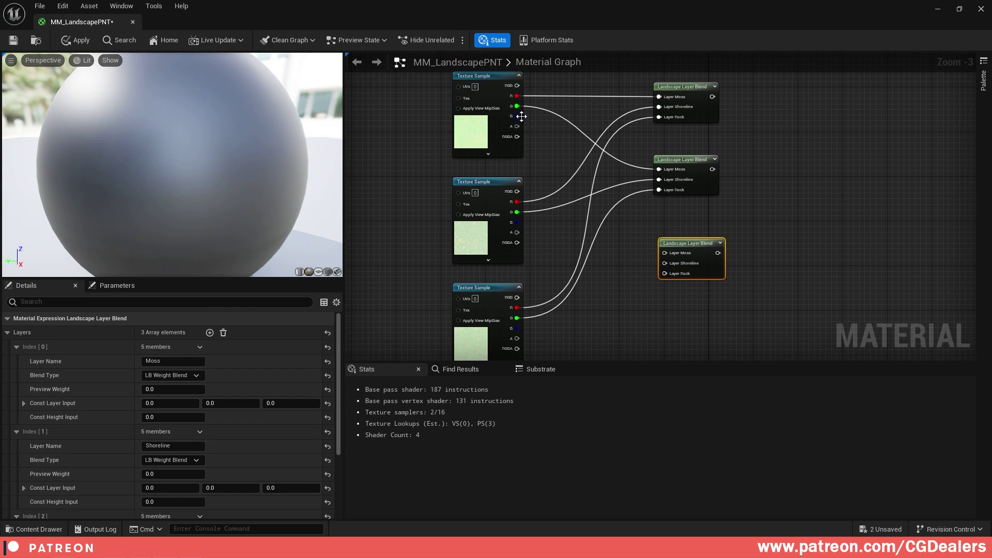
- Connect the three ORDp samples' blue outputs to the third mask blend's Moss, Shoreline and Rock layers
left_click_drag(521, 116, 665, 252)
left_click_drag(517, 222, 665, 263)
right_click_drag(591, 329, 587, 275)
left_click_drag(512, 273, 660, 219)
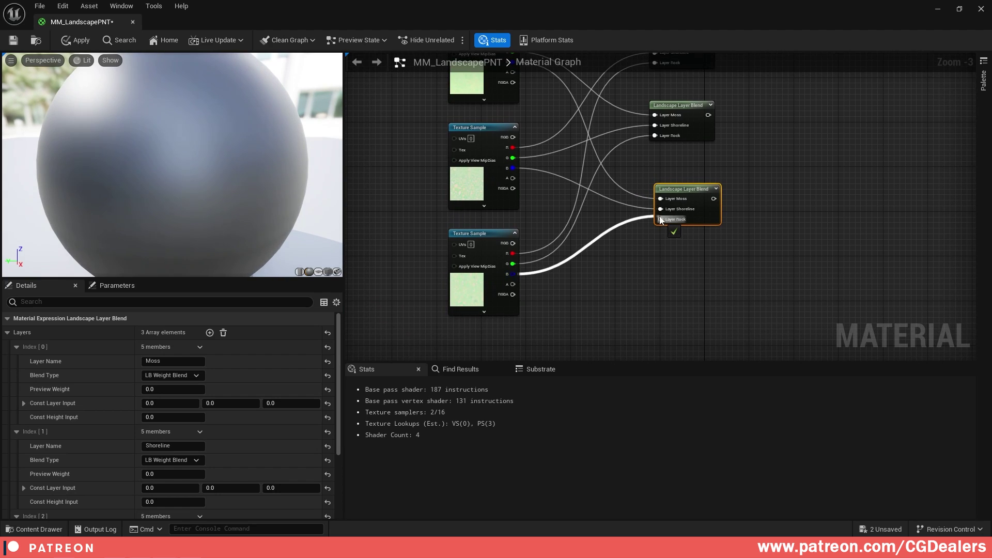
- Align the left edges of all the Landscape Layer Blend nodes so they form one vertical column
scroll(665, 259, "down", 4)
left_click_drag(609, 261, 597, 309)
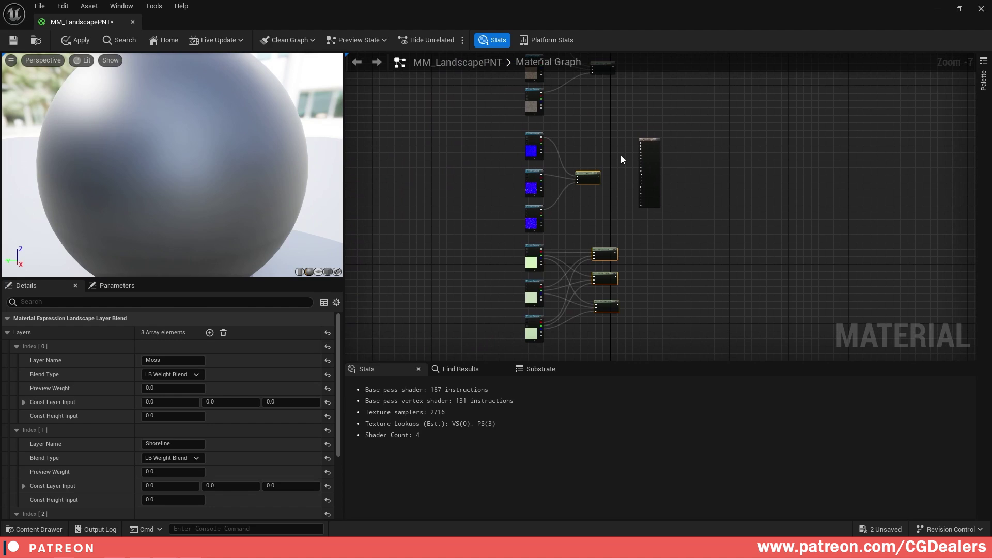
right_click_drag(616, 140, 614, 200)
left_click_drag(627, 163, 602, 127, "shift")
key("shift+a")
left_click(609, 183)
- Move the material output node farther from the blends and connect the color texture blend to Base Color
scroll(635, 190, "up", 3)
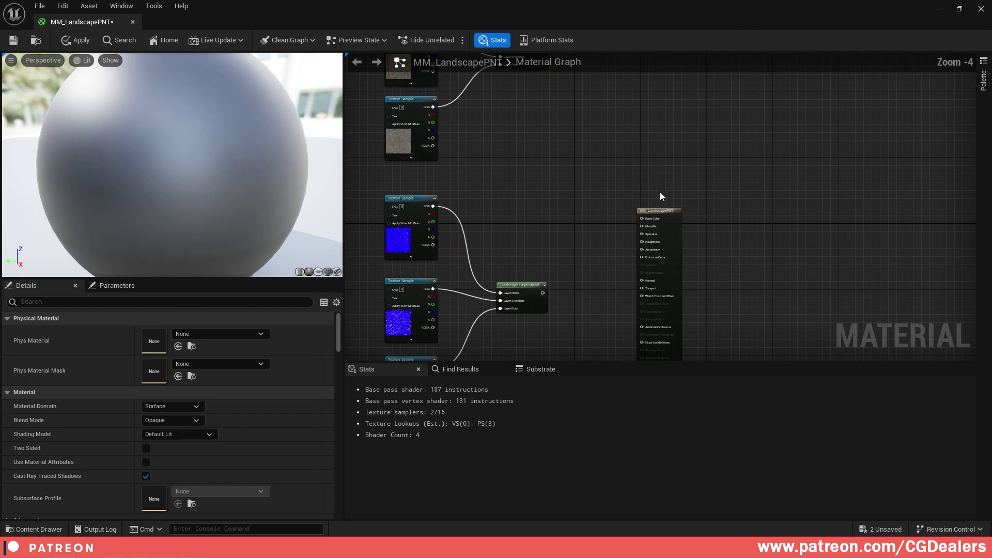
left_click_drag(674, 208, 705, 174)
right_click_drag(655, 127, 662, 190)
right_click_drag(569, 129, 573, 220)
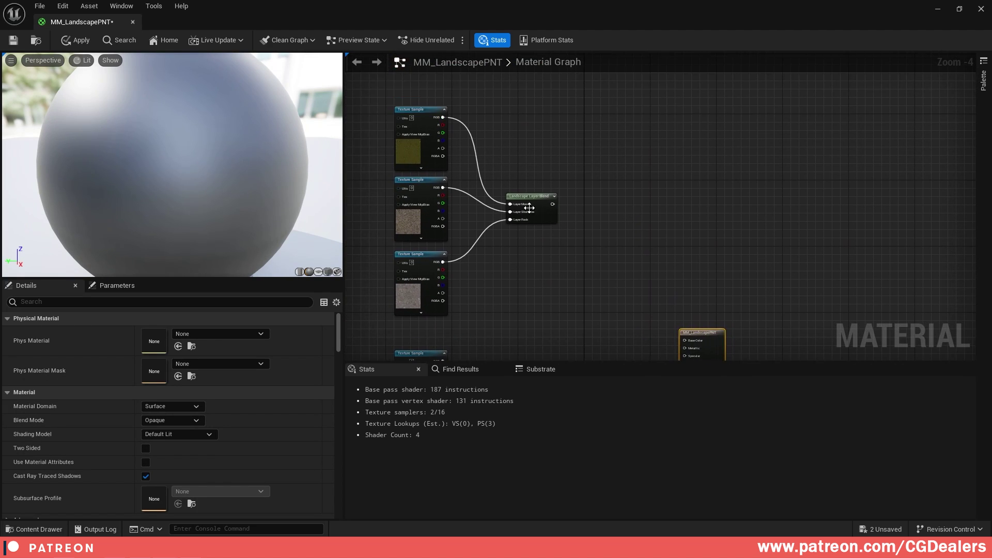
scroll(435, 296, "up", 4)
right_click_drag(435, 295, 432, 255)
scroll(540, 214, "down", 4)
right_click_drag(645, 185, 596, 177)
scroll(677, 261, "up", 4)
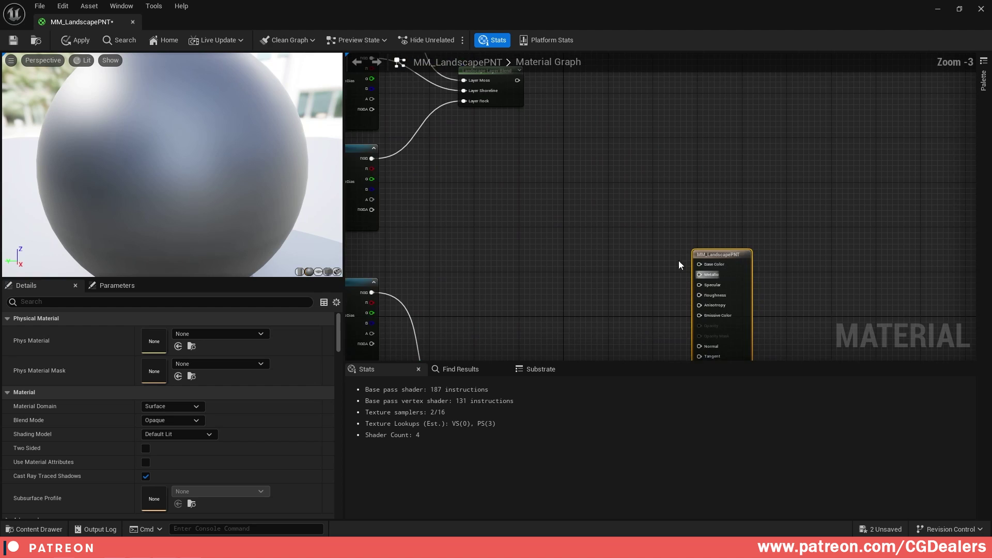
scroll(550, 252, "down", 4)
right_click_drag(534, 142, 539, 176)
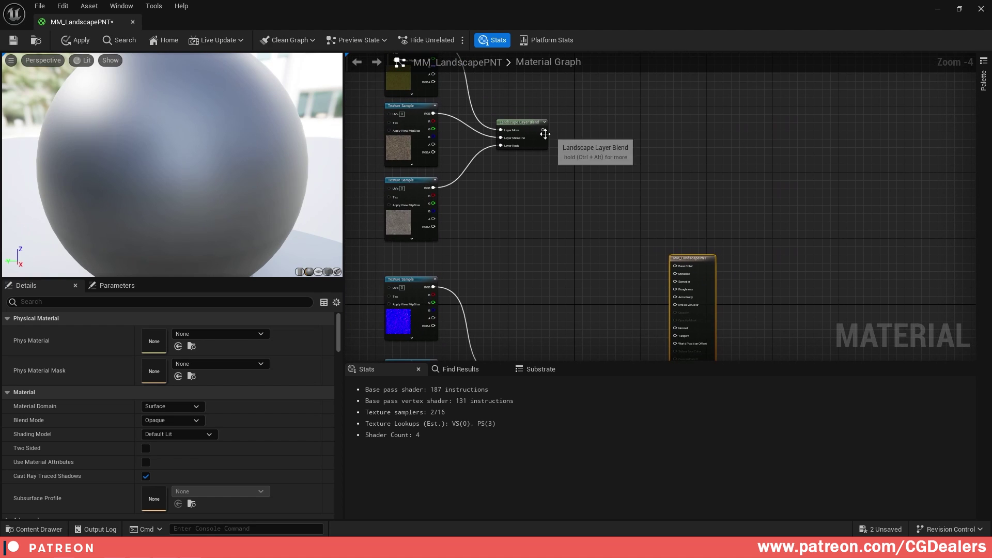
left_click_drag(543, 130, 677, 265)
- Connect the normal map layer blend's output to the material's Normal input
right_click_drag(585, 288, 564, 146)
scroll(520, 230, "up", 1)
left_click_drag(520, 232, 701, 168)
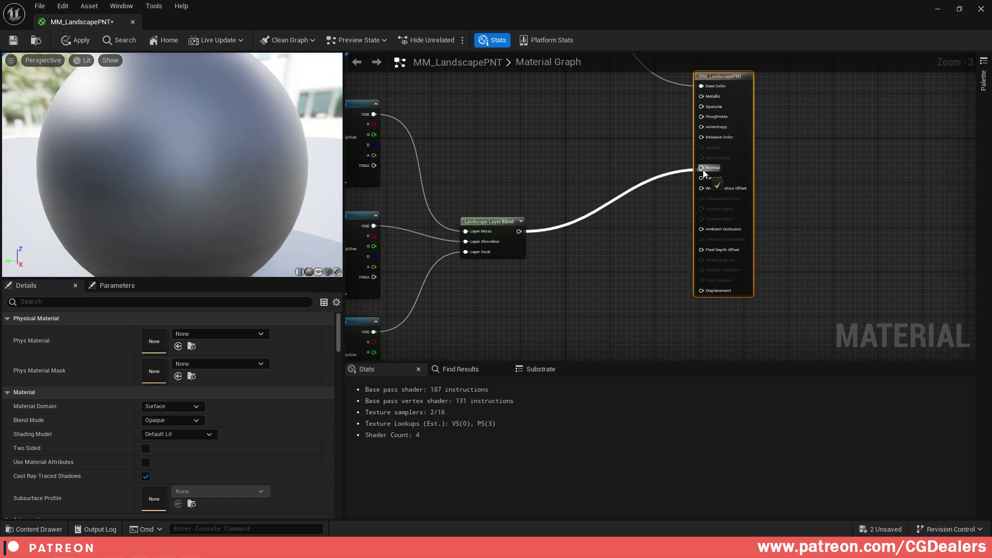
- Connect the red-channel mask blend to Ambient Occlusion and the green-channel mask blend to Roughness
scroll(648, 190, "down", 2)
right_click_drag(584, 252, 559, 292)
scroll(563, 258, "up", 1)
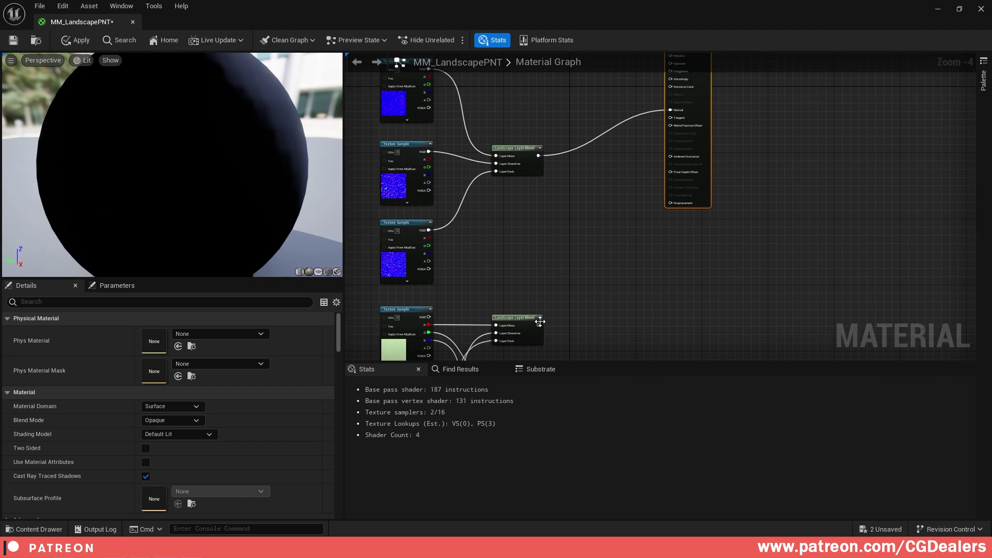
left_click_drag(538, 325, 678, 158)
scroll(698, 146, "up", 4)
scroll(611, 238, "down", 4)
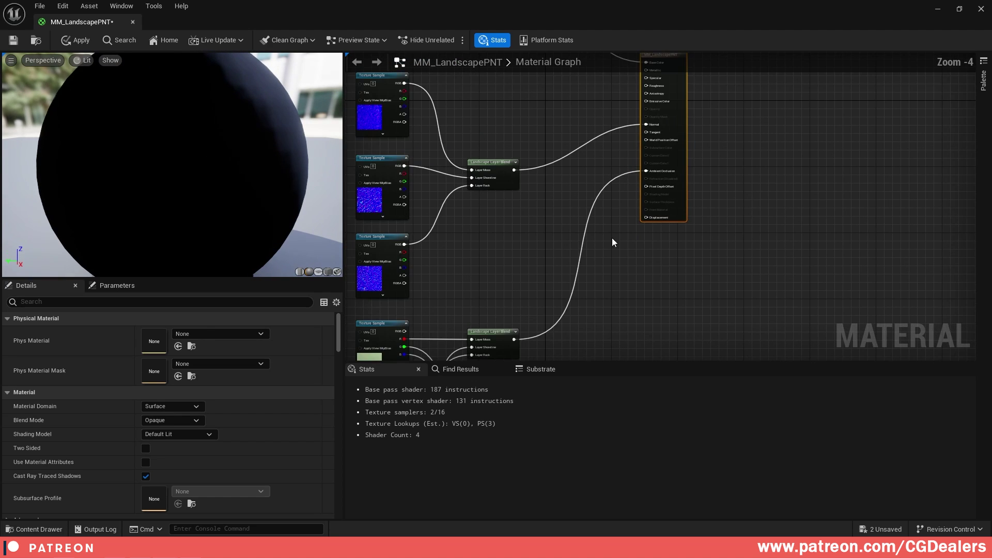
left_click_drag(575, 305, 709, 117)
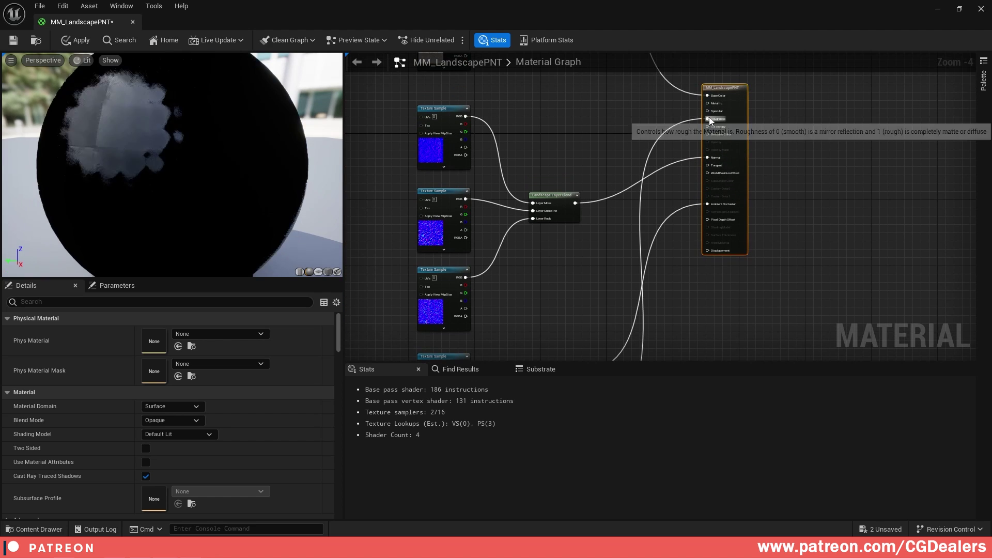
- Connect the blue-channel mask blend's output to the material's Displacement input
scroll(709, 116, "up", 4)
scroll(615, 284, "down", 3)
scroll(615, 284, "down", 2)
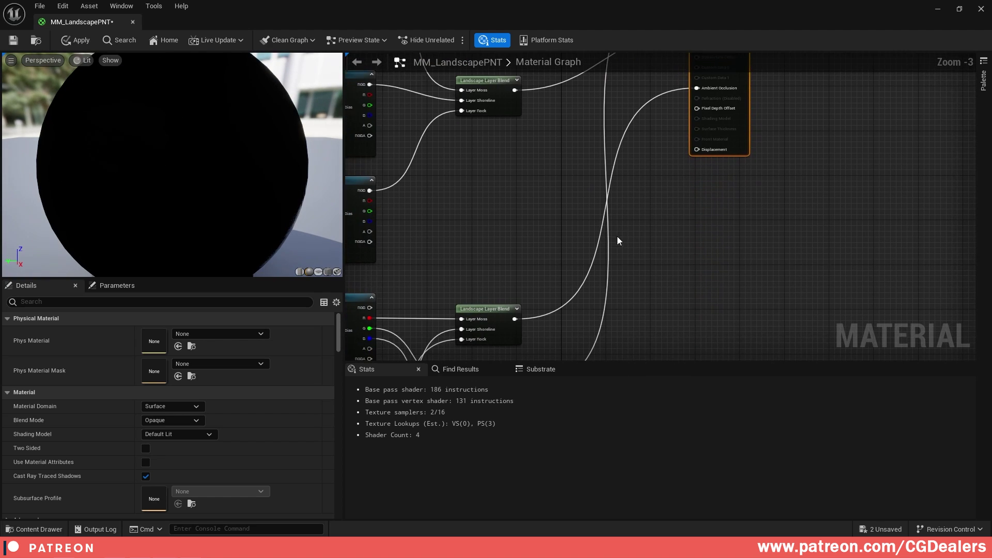
left_click_drag(573, 305, 681, 135)
- Reposition the material output node farther right and lower, roughly level with the normal map blend
right_click_drag(681, 135, 658, 295)
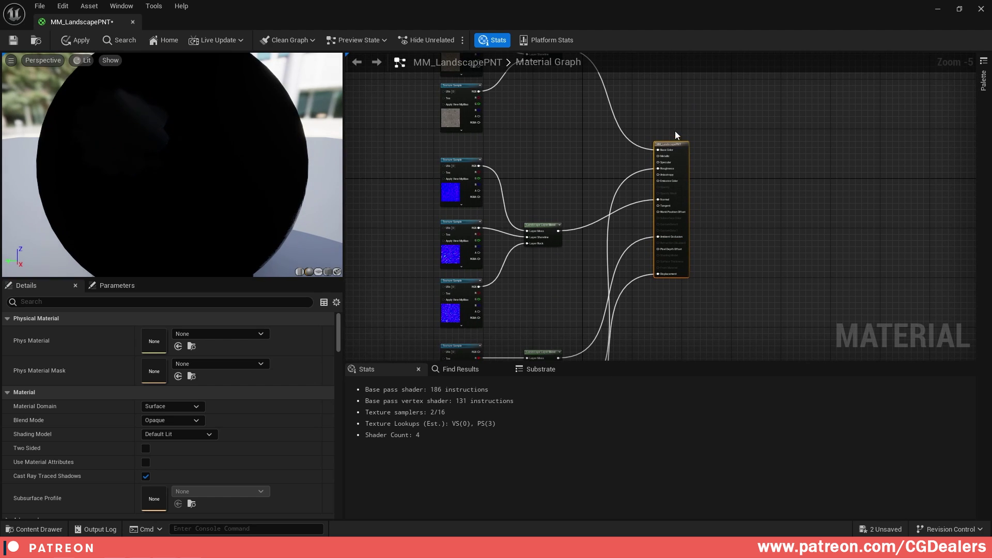
right_click_drag(692, 136, 698, 226)
left_click_drag(698, 227, 696, 182)
right_click_drag(609, 208, 714, 188)
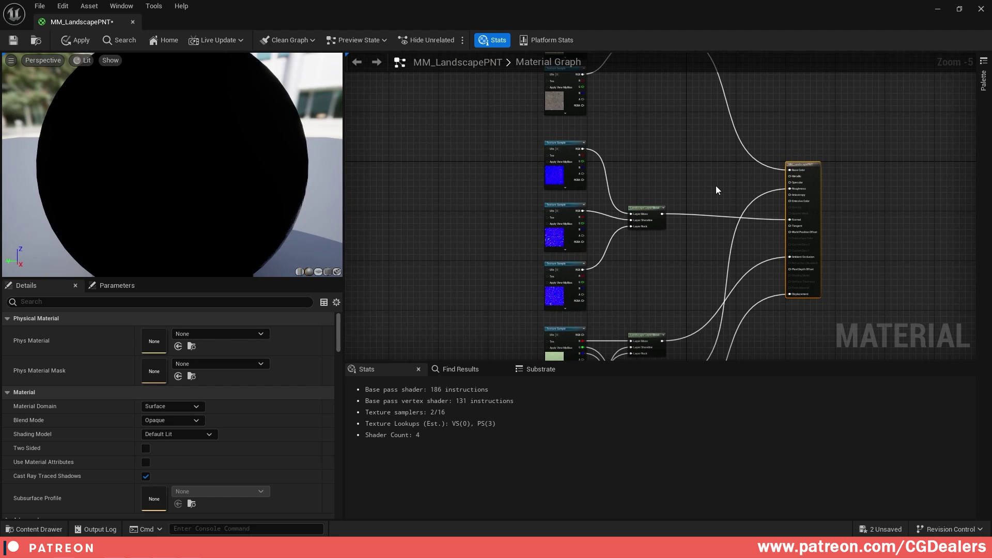
- Add a TextureCoordinate node in the empty graph area to the left of the texture samples
scroll(681, 176, "down", 2)
right_click_drag(523, 184, 527, 226)
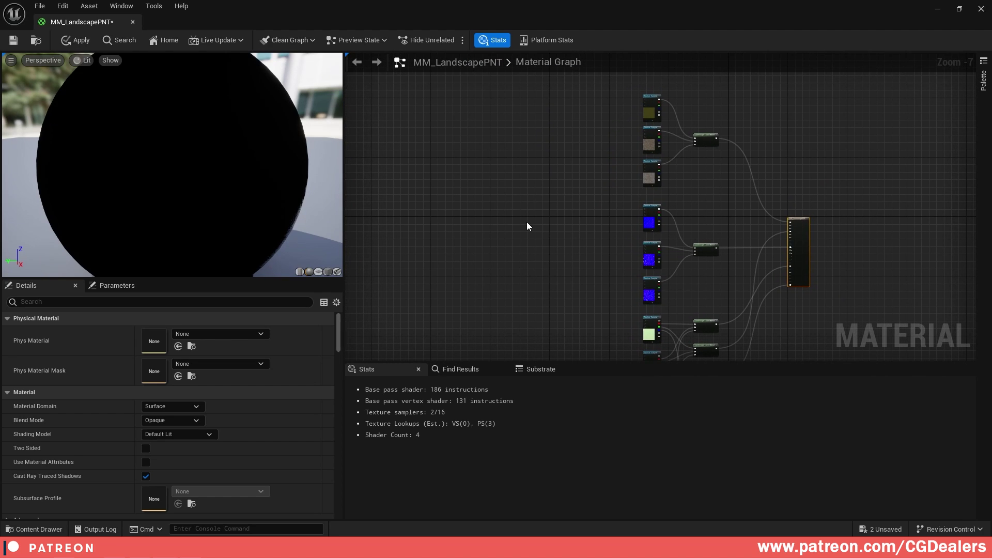
right_click(531, 225)
type("text8ur")
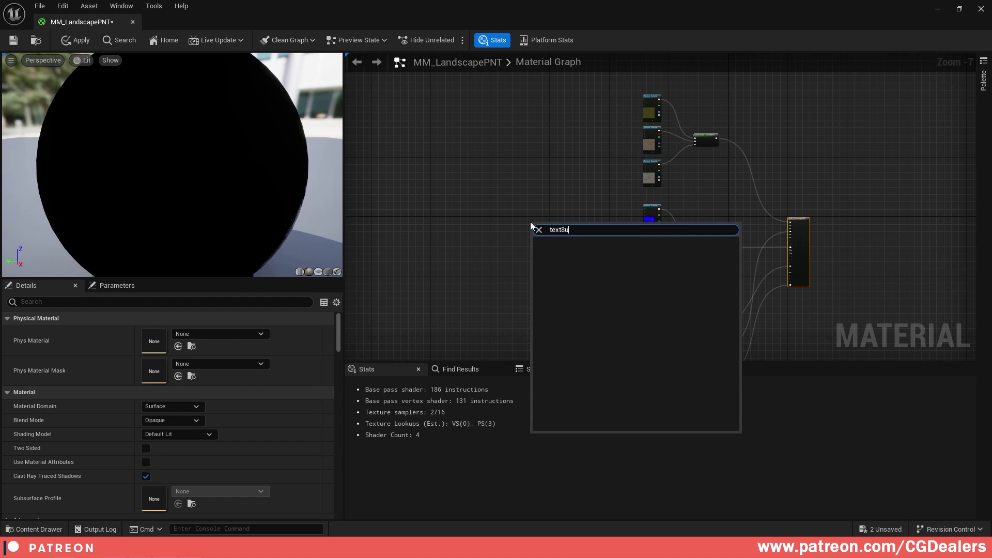
key("BackSpace")
key("BackSpace")
key("BackSpace")
type("ure coord")
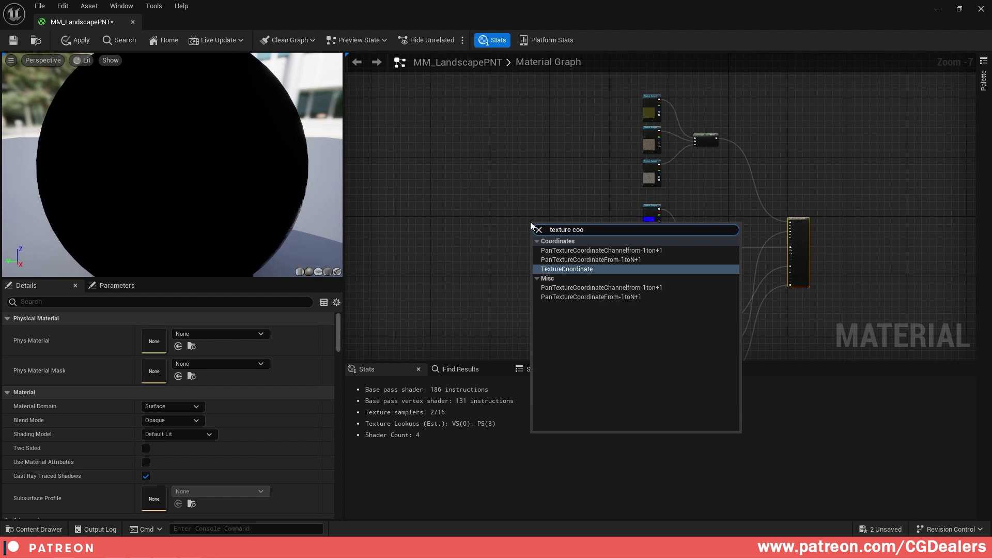
key("Return")
scroll(530, 226, "up", 4)
left_click_drag(514, 281, 606, 153)
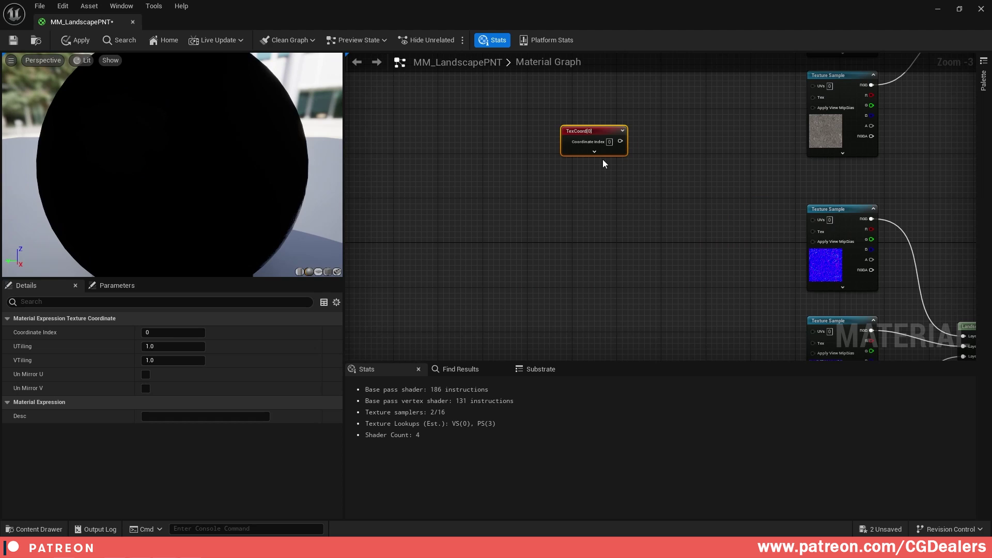
- Expand the TexCoord node and connect it to the UVs inputs of the three color texture samples
right_click_drag(578, 155, 533, 215)
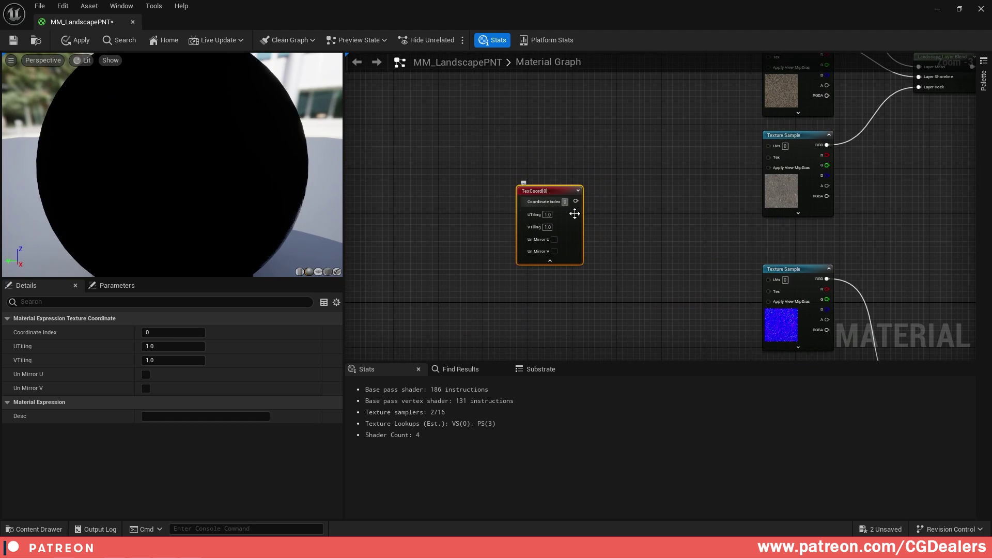
right_click_drag(628, 196, 549, 278)
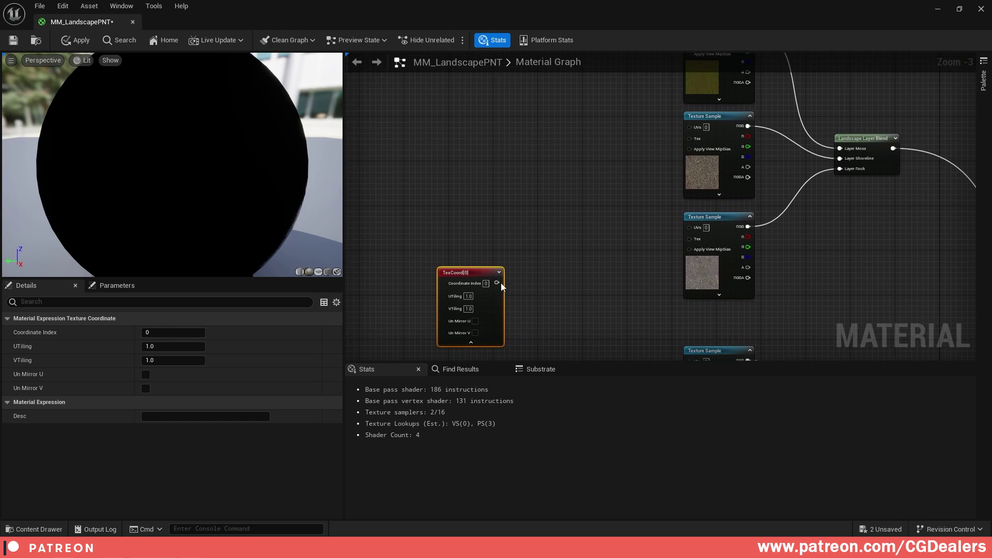
right_click_drag(583, 172, 545, 250)
scroll(545, 250, "down", 1)
left_click_drag(472, 319, 687, 123)
scroll(524, 194, "up", 3)
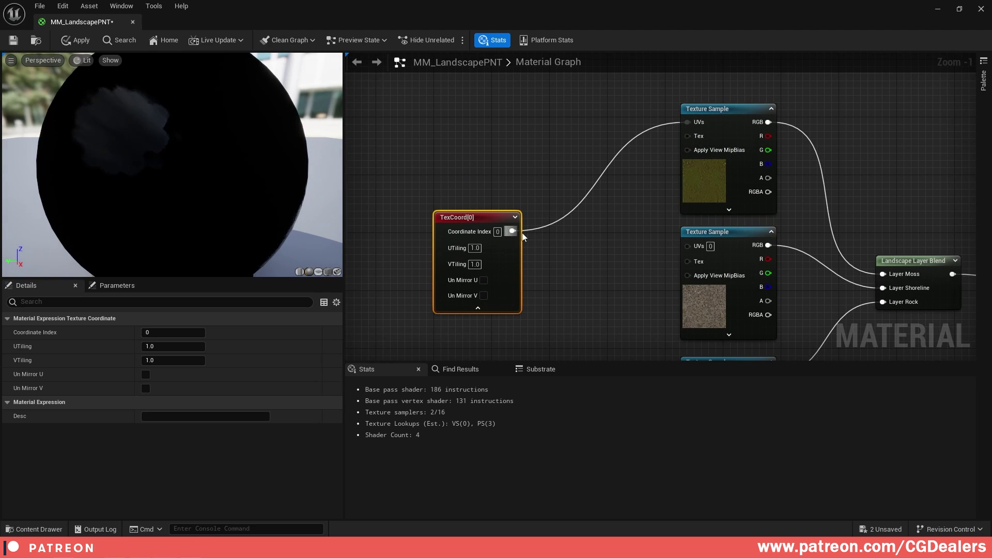
left_click_drag(513, 231, 689, 246)
right_click_drag(615, 261, 592, 144)
left_click_drag(490, 113, 665, 258)
scroll(516, 210, "down", 4)
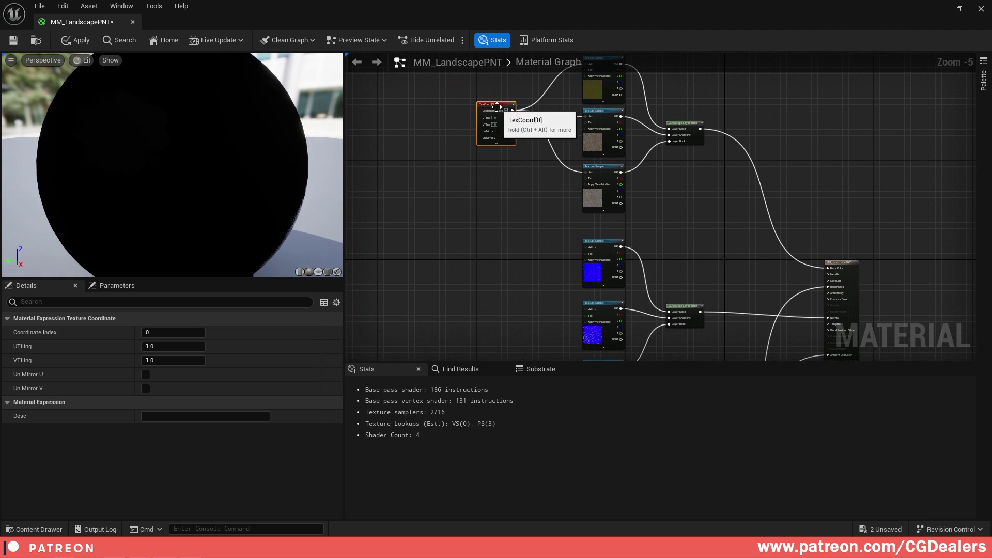
- Connect the TexCoord node to the UVs inputs of the three normal map samples
left_click_drag(496, 107, 664, 219)
scroll(491, 286, "up", 3)
right_click_drag(664, 219, 648, 115)
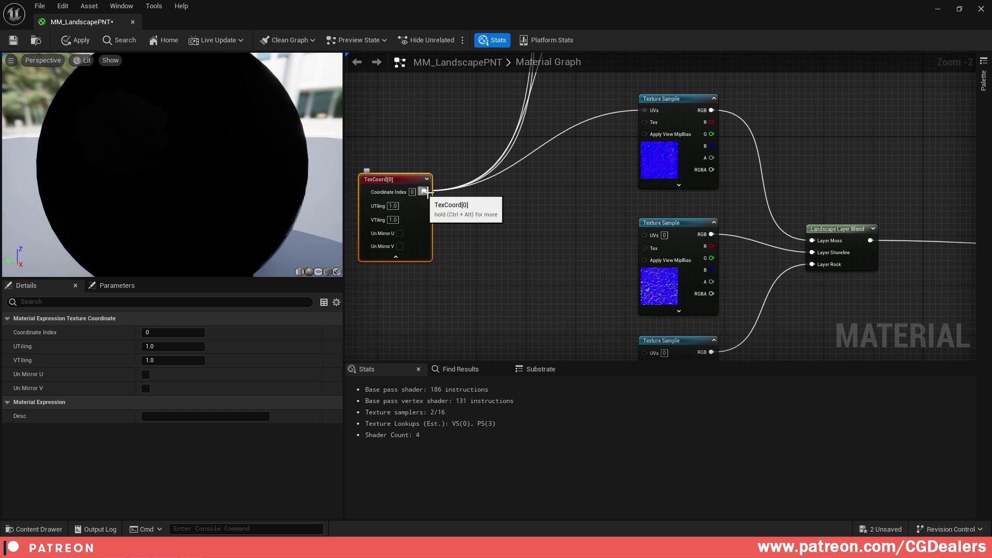
left_click_drag(424, 191, 659, 236)
left_click_drag(425, 192, 651, 338)
- Move the TexCoord node down and connect it to the UVs inputs of the three ORDp samples
scroll(497, 186, "down", 2)
right_click_drag(498, 103, 514, 294)
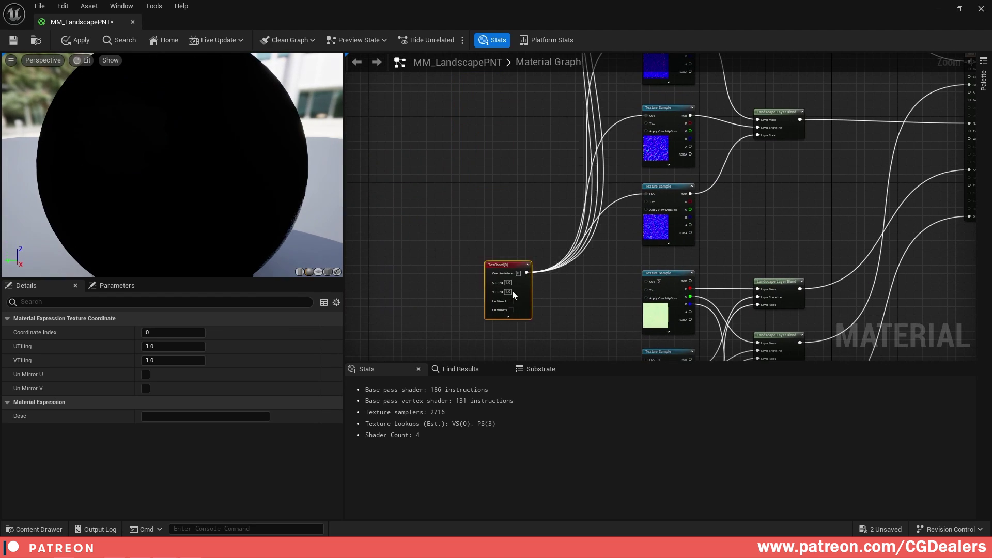
left_click_drag(513, 292, 486, 338)
right_click_drag(537, 279, 520, 155)
left_click_drag(475, 201, 631, 159)
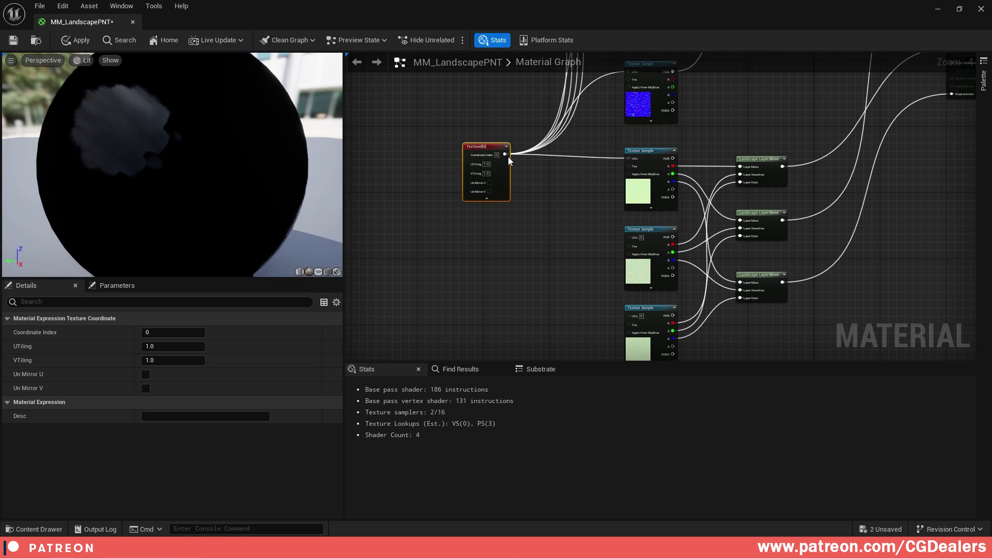
left_click_drag(505, 154, 631, 239)
left_click_drag(502, 154, 636, 317)
- Place the TexCoord node left of the middle of the sample column, save the material and return to the level editor
scroll(594, 284, "down", 4)
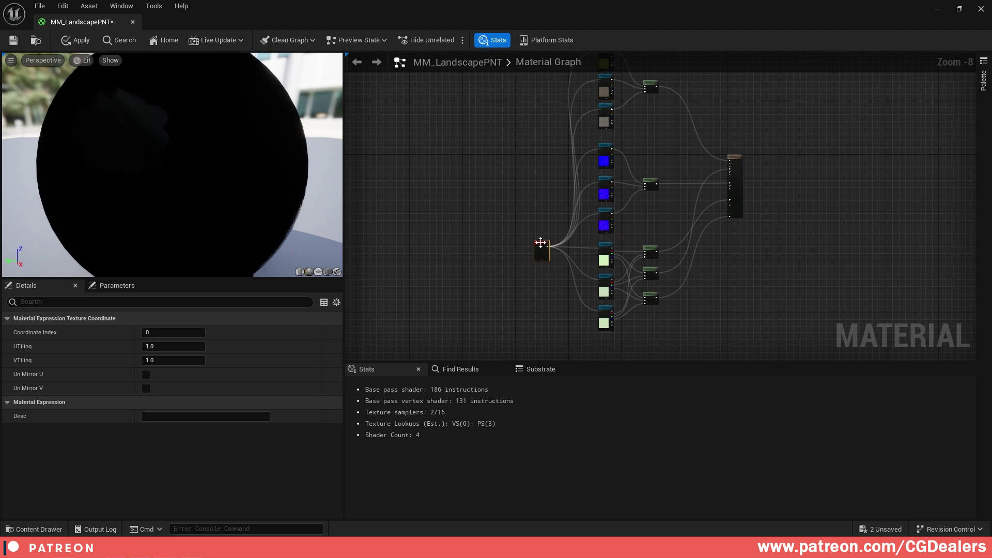
left_click_drag(540, 242, 481, 169)
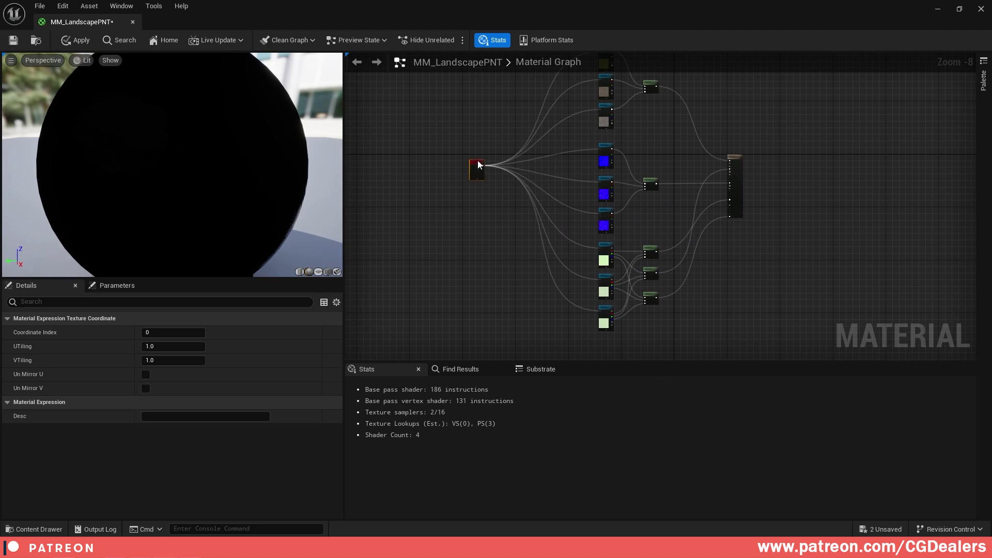
left_click(14, 41)
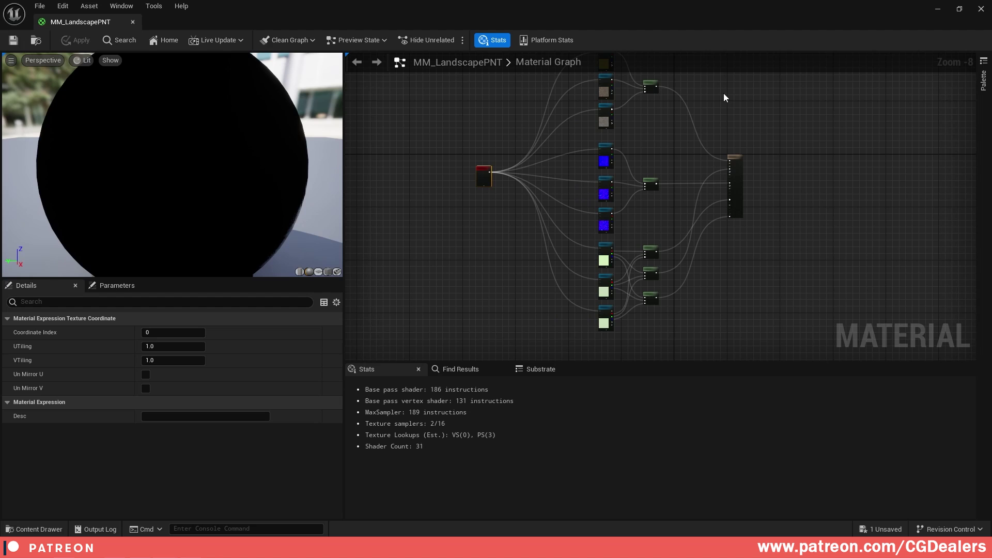
left_click(738, 161)
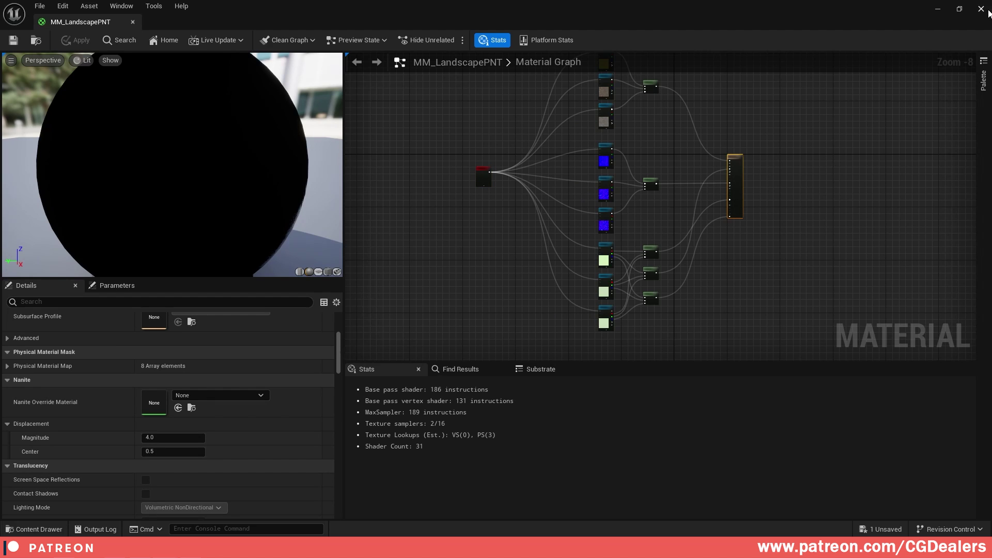
left_click(940, 12)
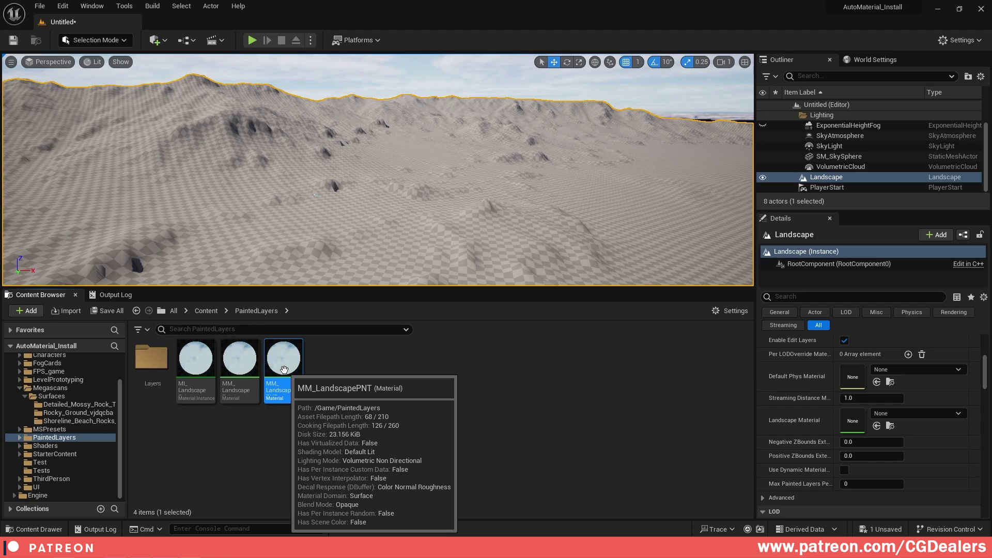
- Create the material instance MI_LandscapePNT from MM_LandscapePNT and assign it as the Landscape actor's Landscape Material
right_click(283, 370)
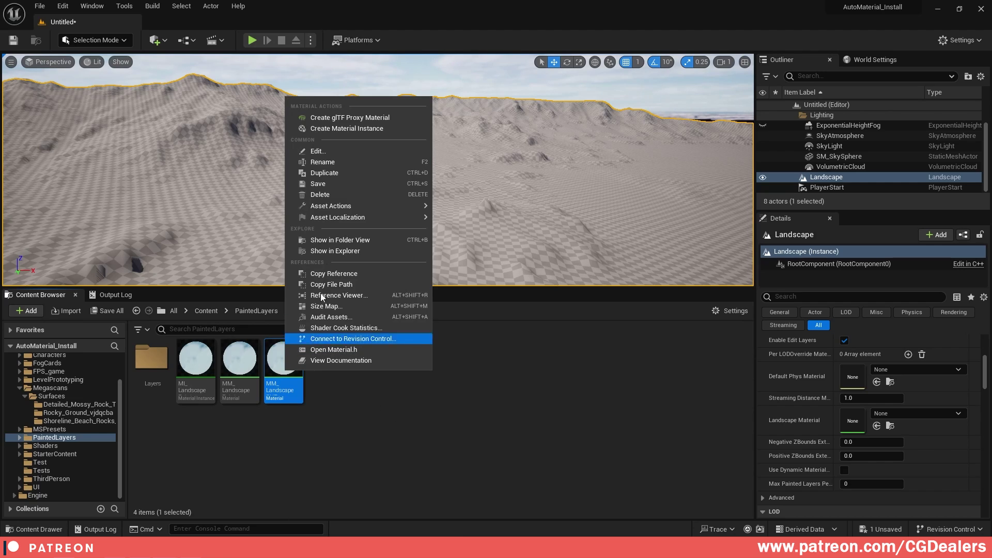
left_click(353, 127)
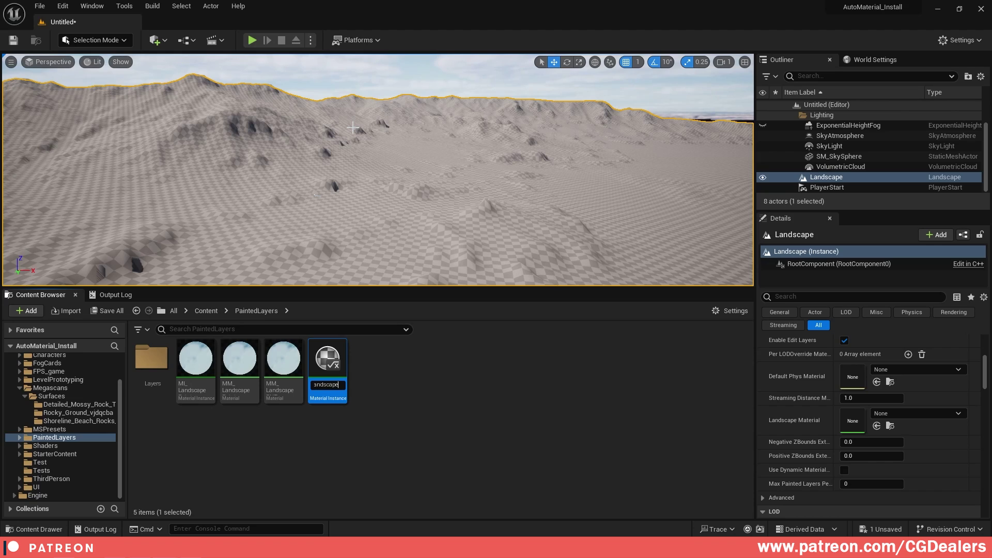
key("Return")
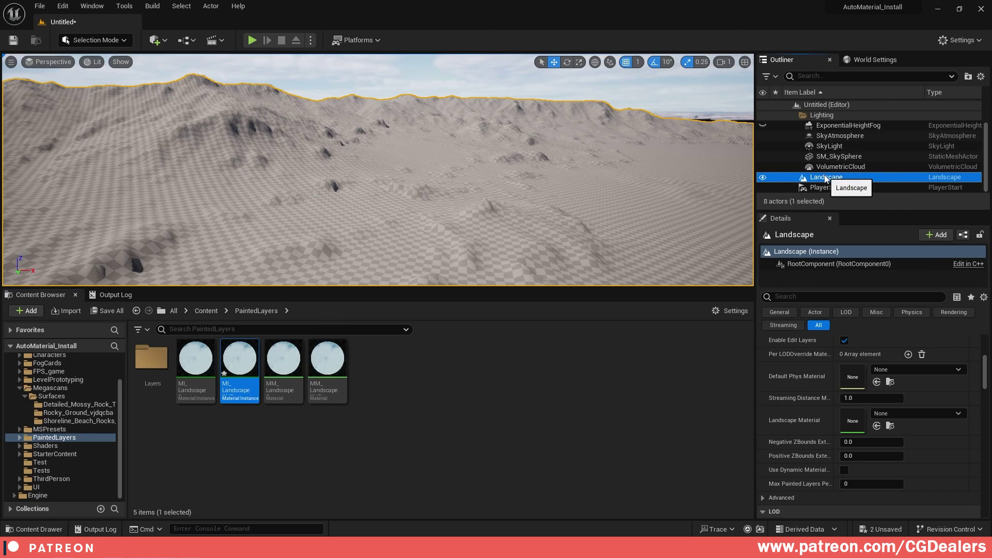
left_click_drag(239, 364, 862, 415)
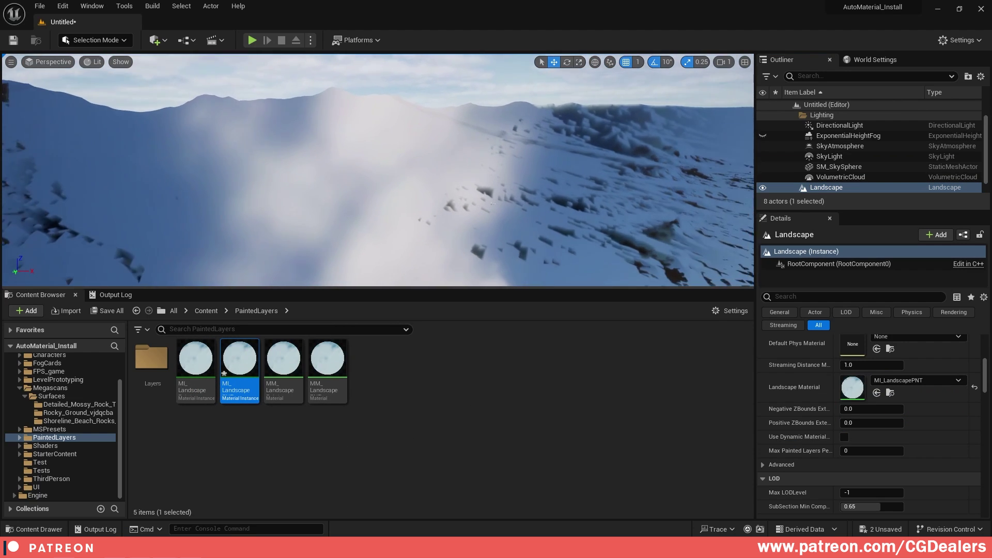
right_click_drag(377, 171, 422, 93)
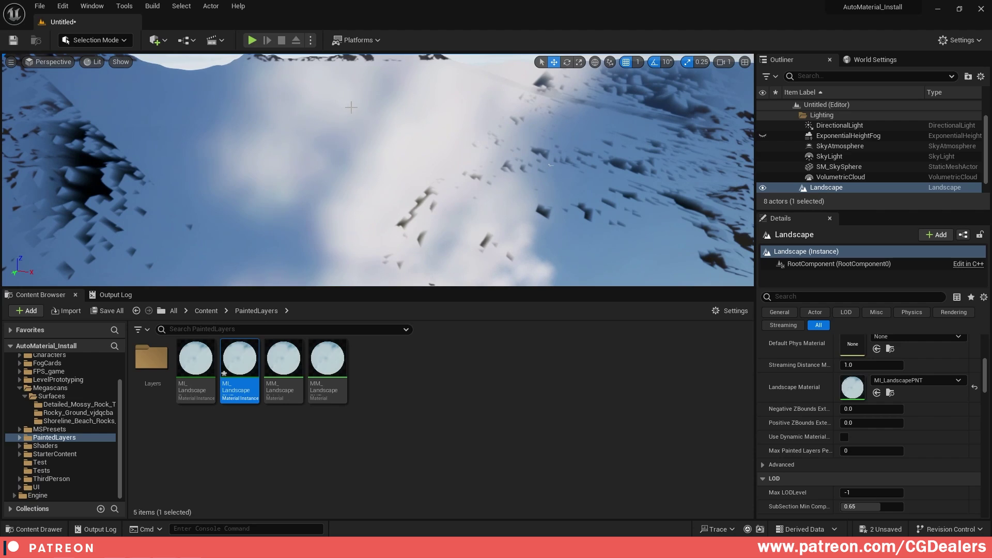
- Switch the level editor to Landscape mode and open its Paint tools
left_click(70, 44)
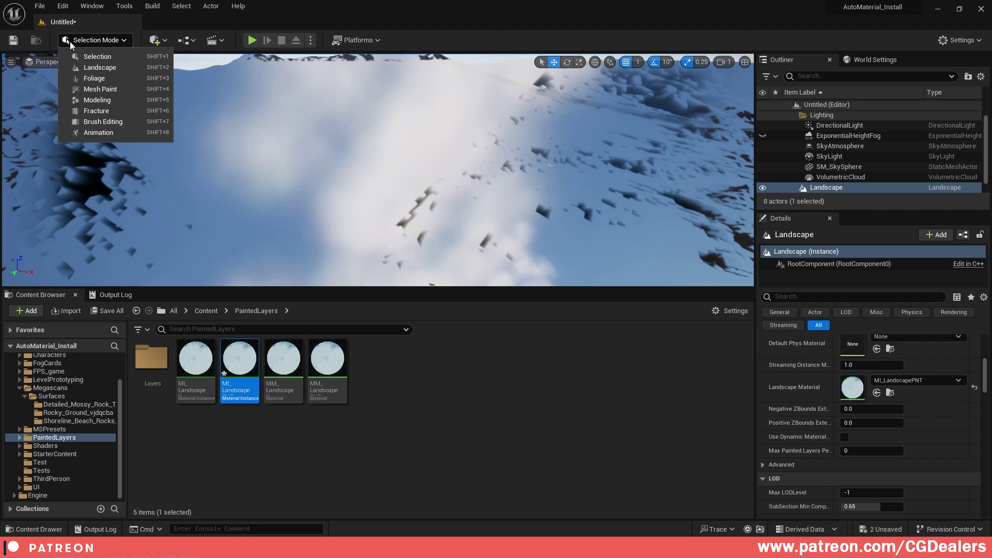
left_click(93, 66)
left_click(147, 78)
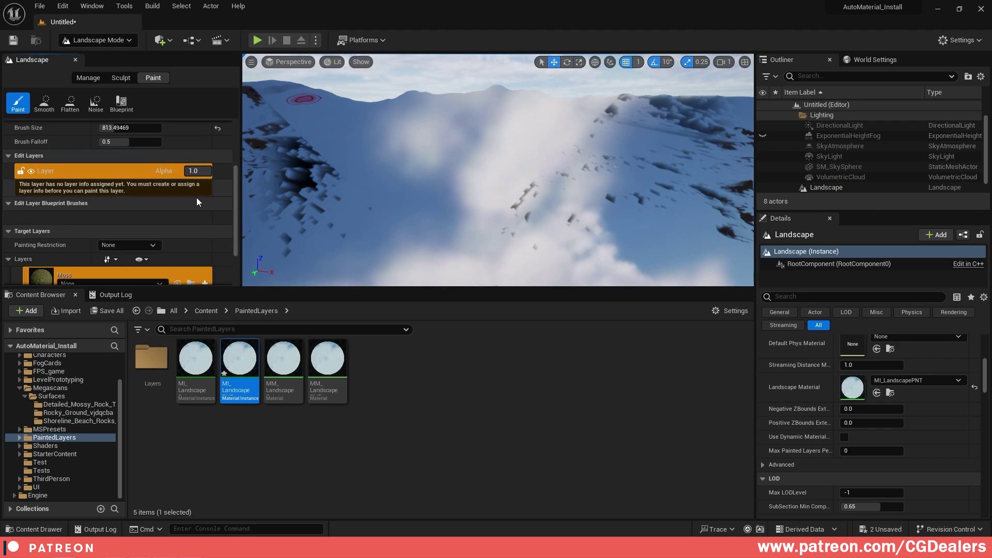
- Create a weight-blended layer info named MossPNT_LayerInfo for the Moss layer in the PaintedLayers/Layers folder
scroll(196, 198, "down", 5)
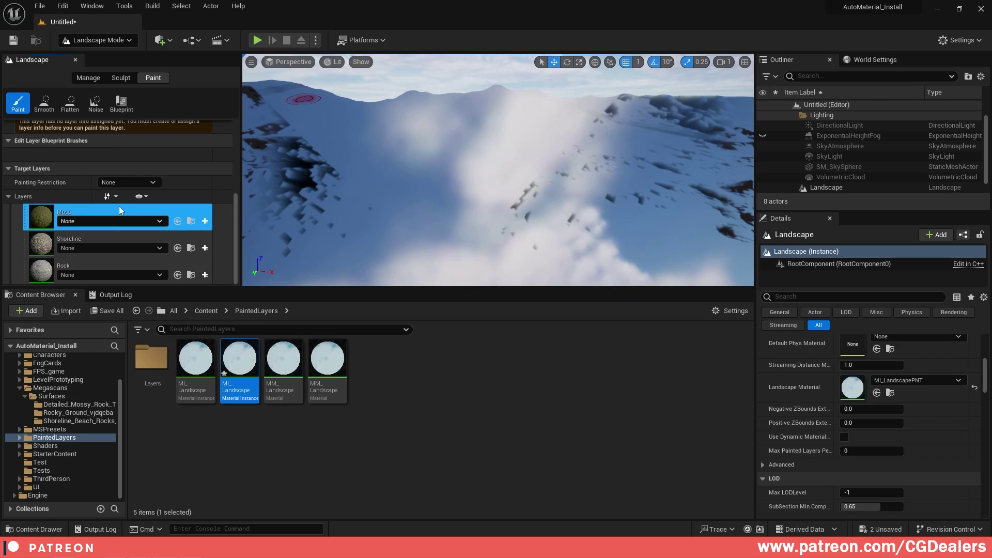
left_click(204, 222)
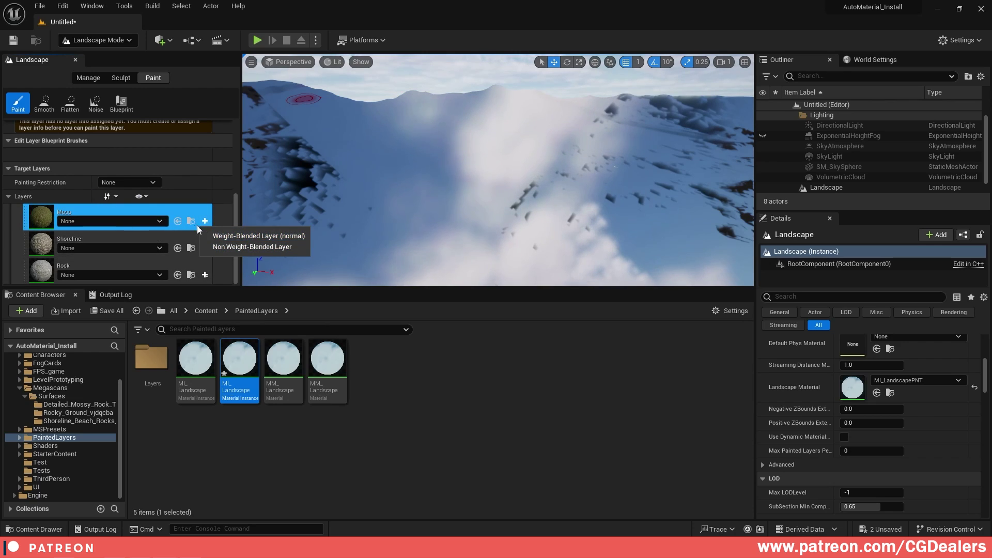
left_click(261, 236)
scroll(464, 258, "down", 1)
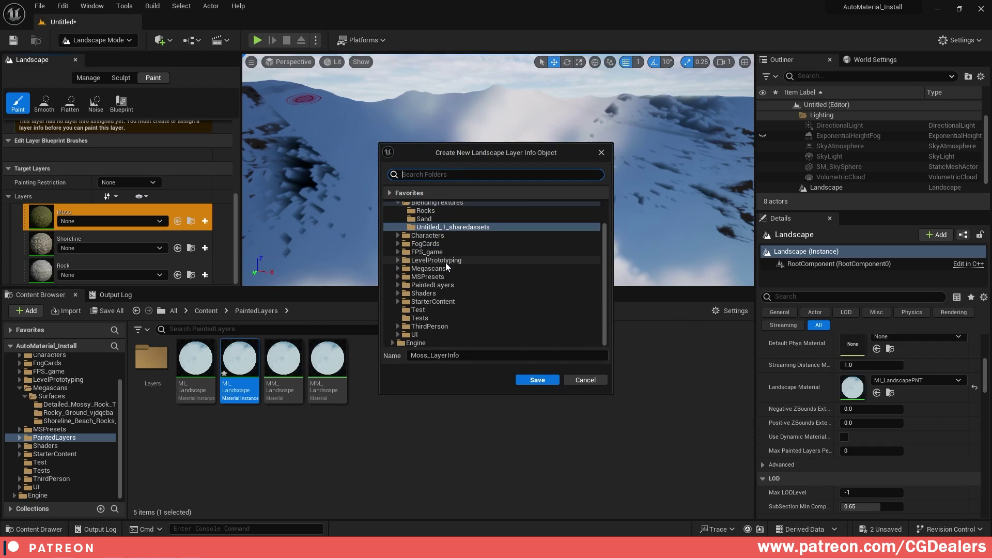
left_click(398, 285)
left_click(426, 294)
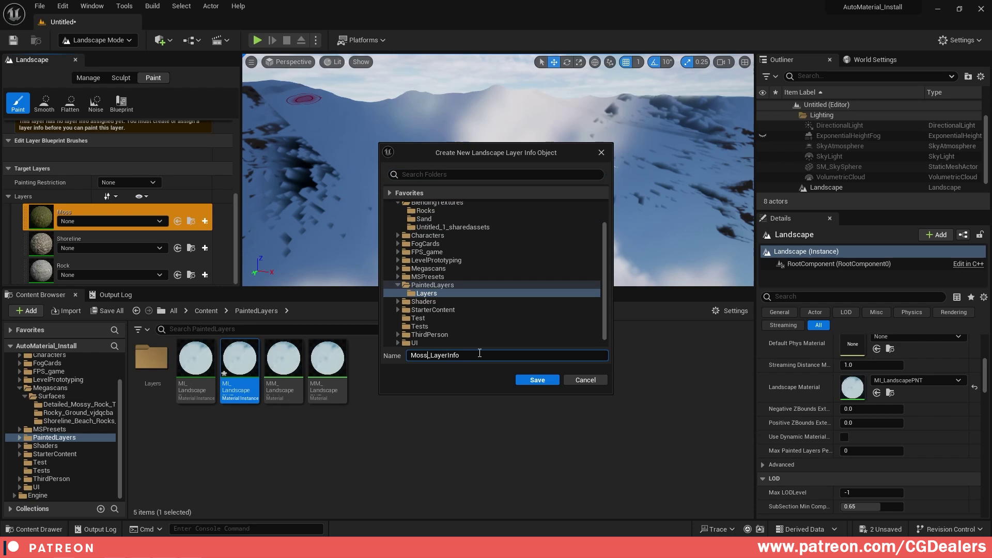
left_click(546, 380)
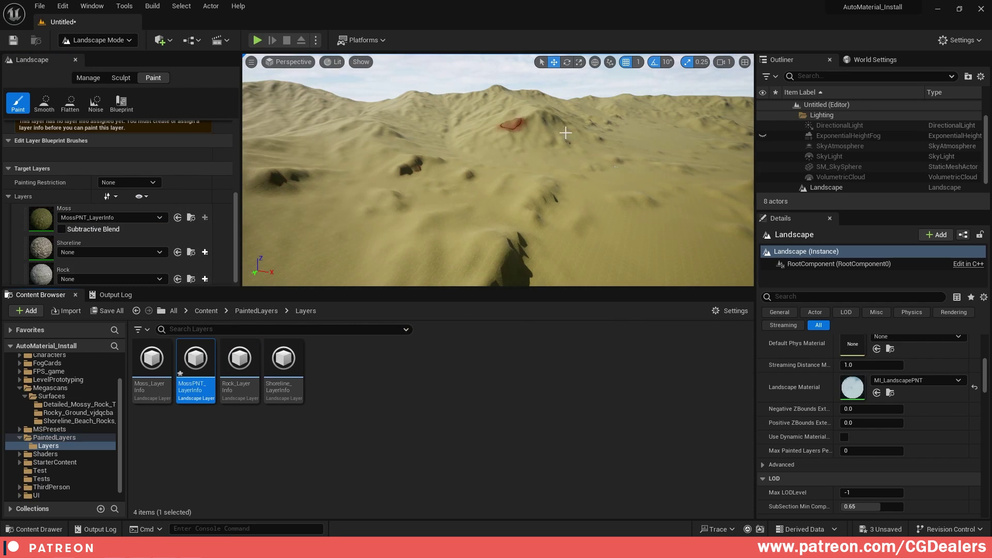
- Create a weight-blended layer info named ShorelinePNT_LayerInfo for the Shoreline layer in the PaintedLayers/Layers folder
left_click(205, 248)
left_click(232, 262)
scroll(451, 292, "down", 2)
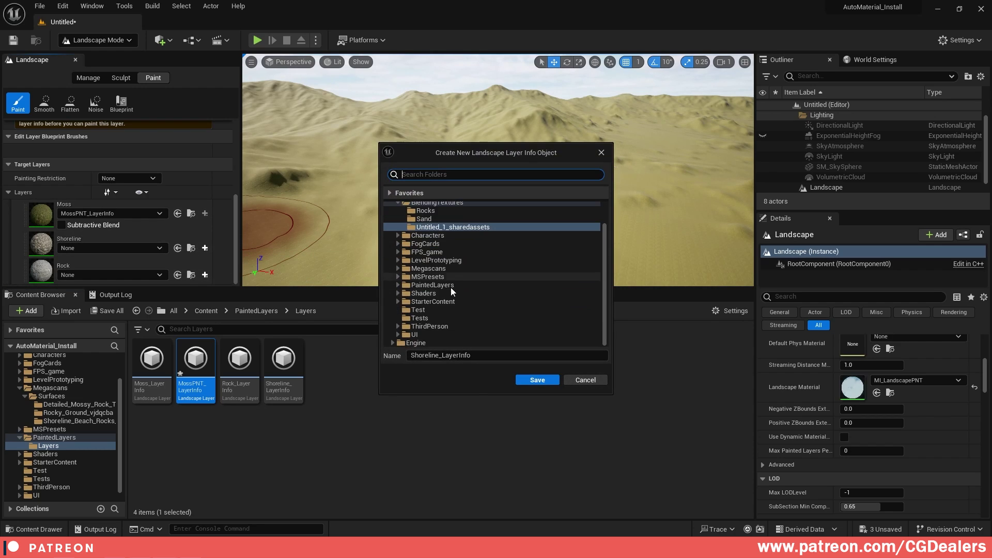
double_click(433, 285)
left_click(434, 293)
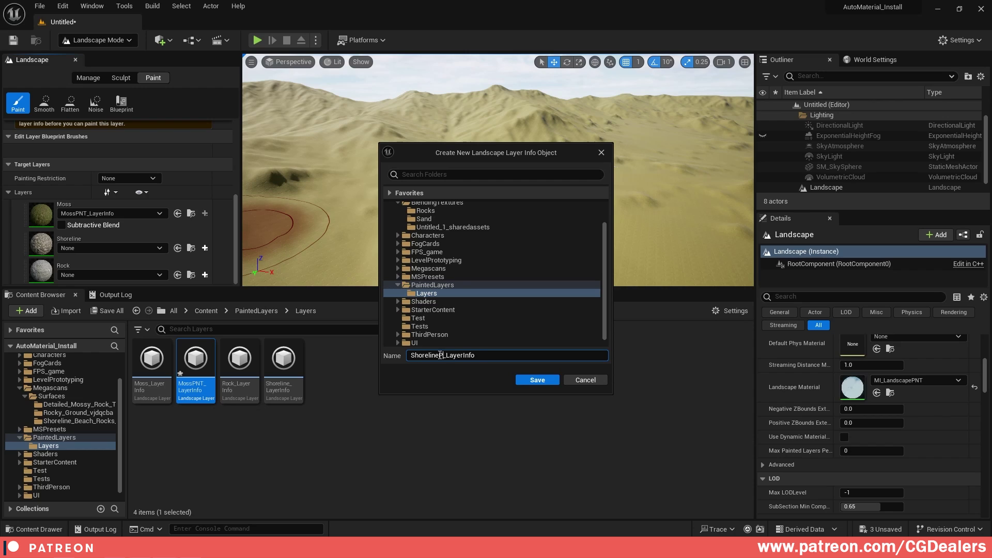
left_click(542, 383)
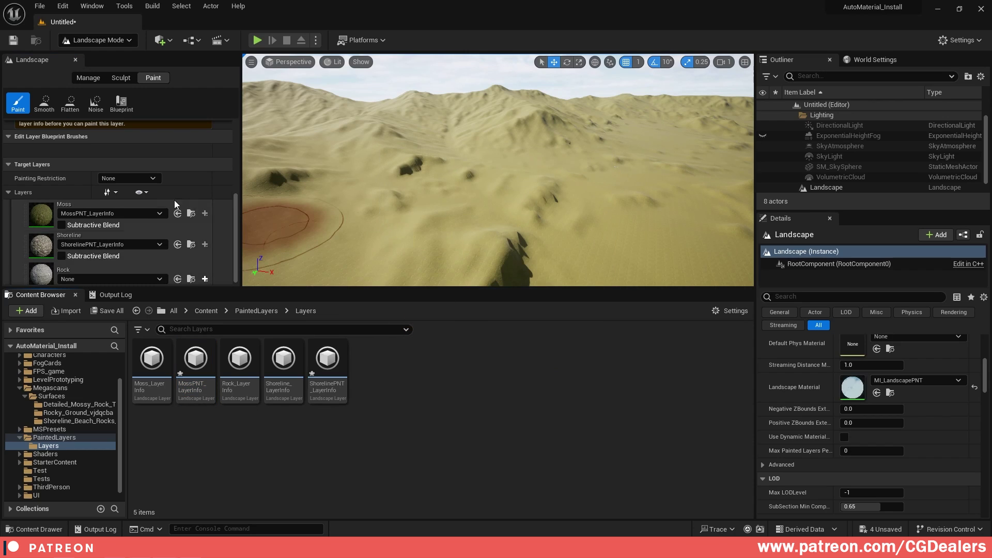
- Create a weight-blended layer info named RockPNT_LayerInfo for the Rock layer in the PaintedLayers/Layers folder
left_click(205, 275)
left_click(233, 288)
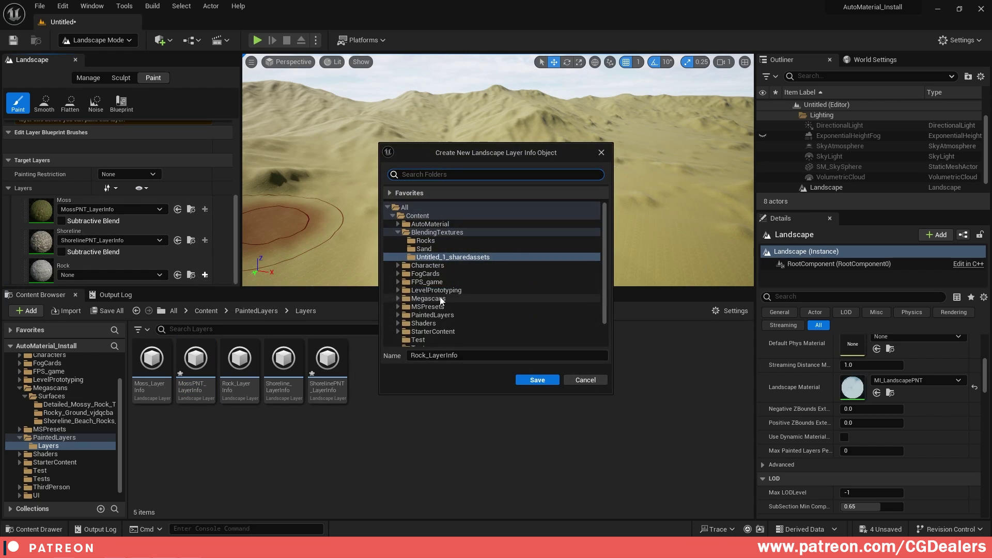
scroll(450, 304, "down", 2)
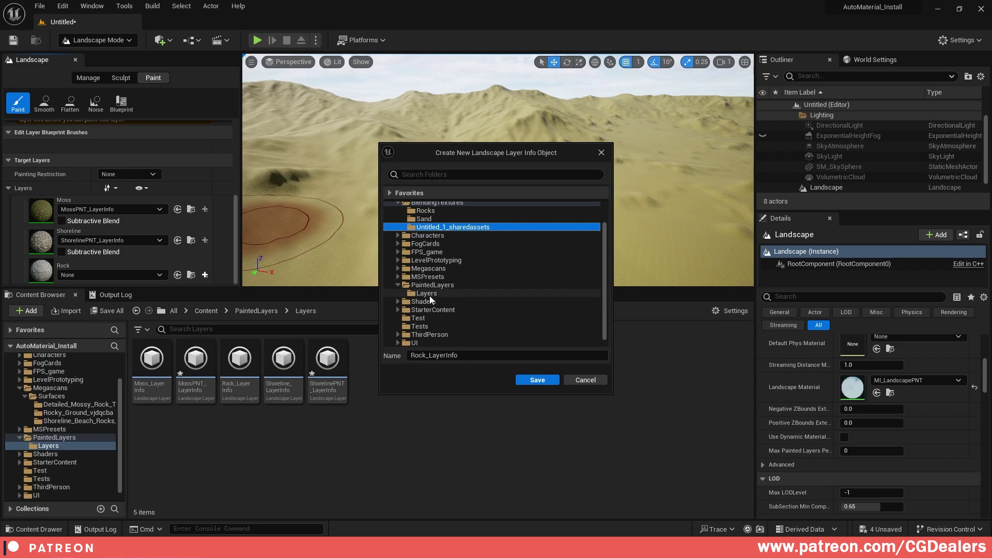
left_click(398, 284)
left_click(427, 293)
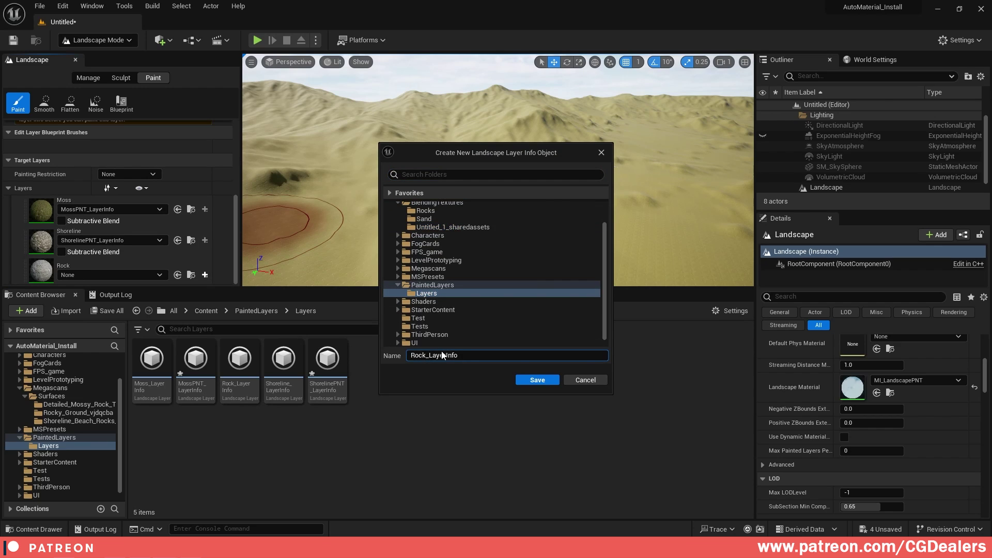
left_click(537, 380)
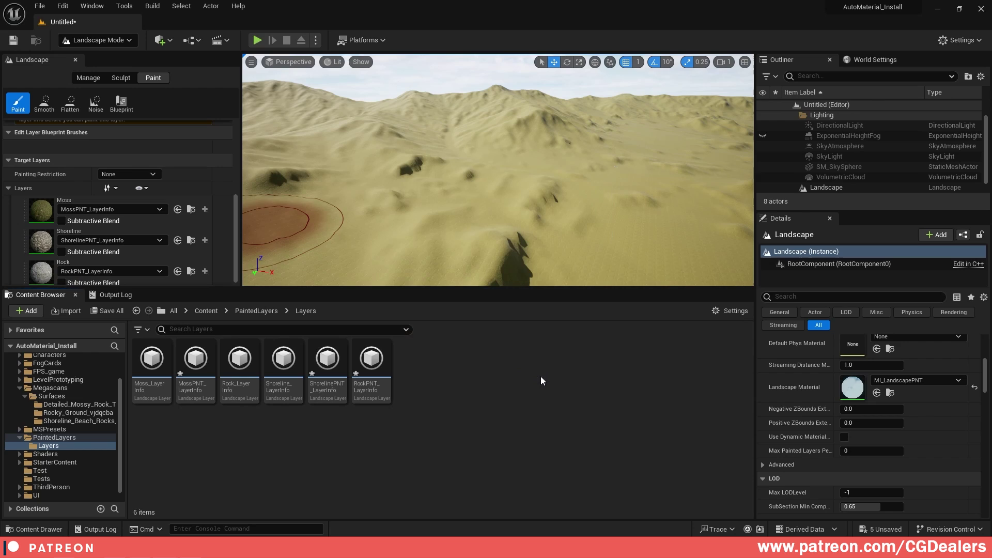
- In Selection mode, enable Nanite on the Landscape actor and build its Nanite data
left_click(92, 44)
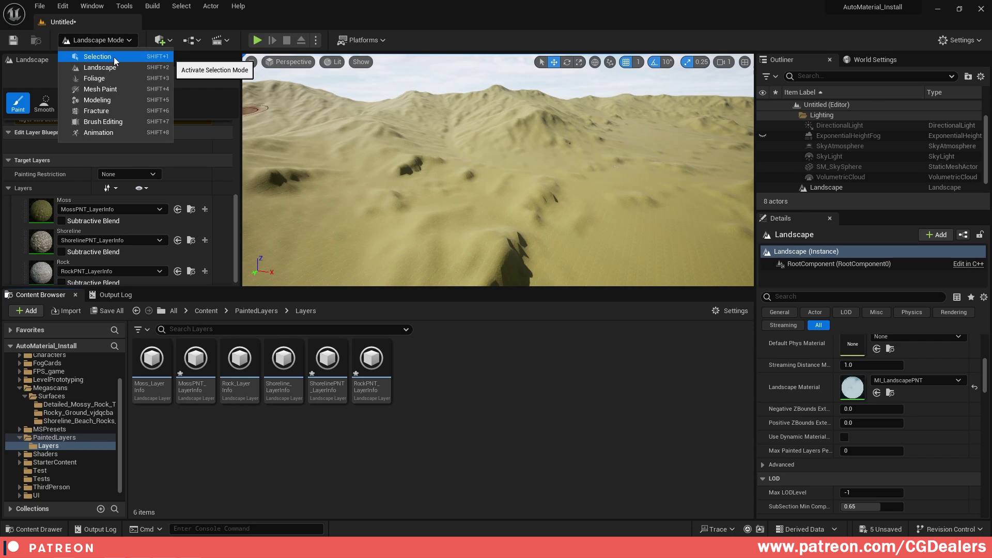
left_click(97, 56)
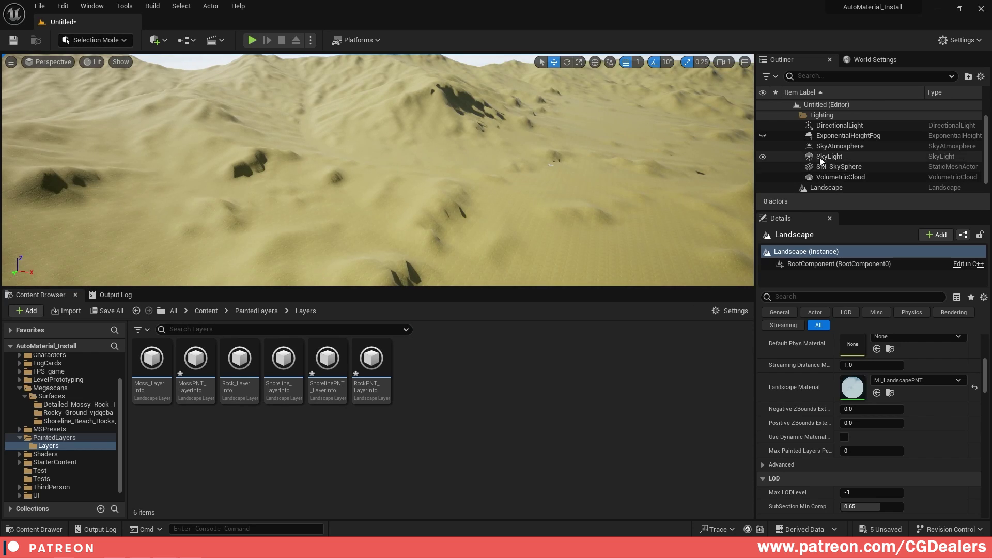
scroll(837, 173, "down", 1)
left_click(832, 178)
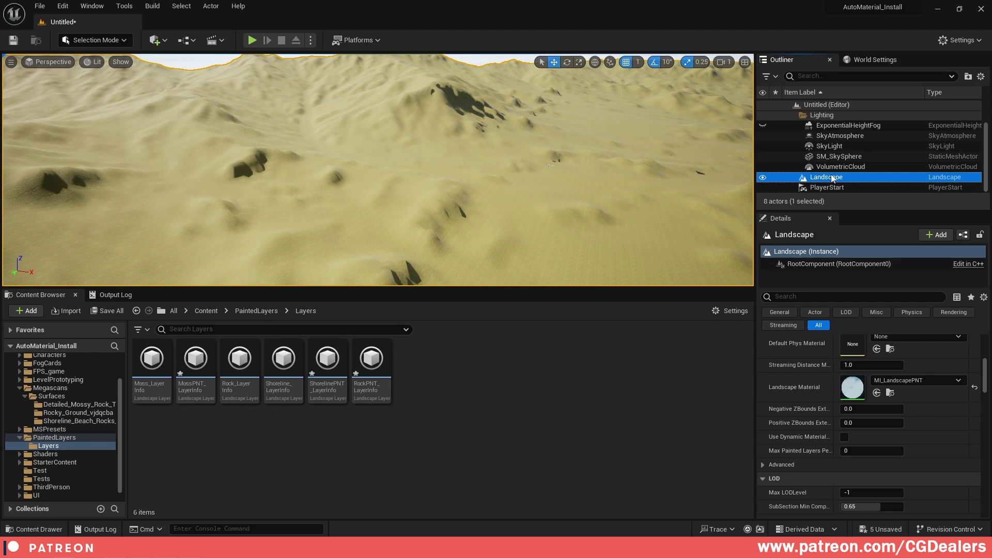
left_click(815, 298)
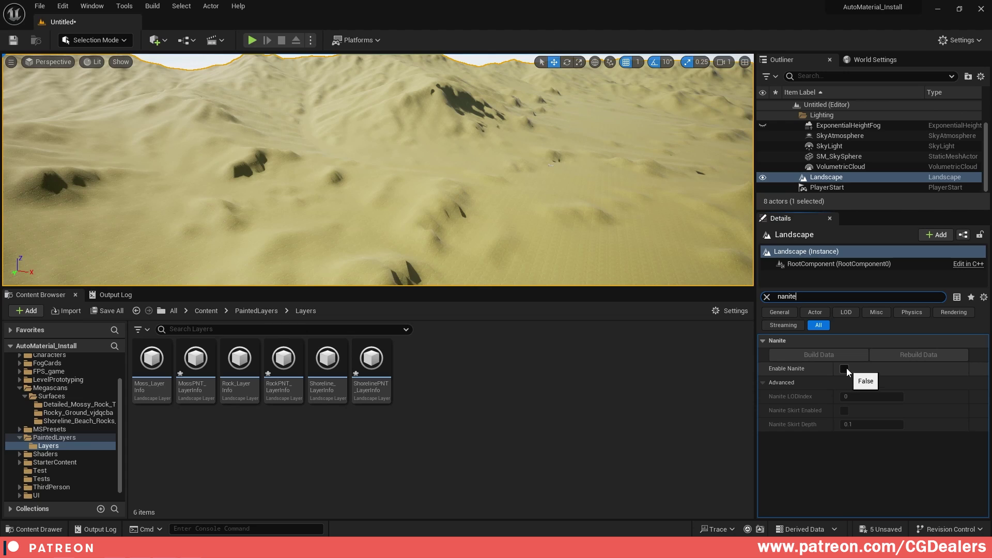
left_click(845, 369)
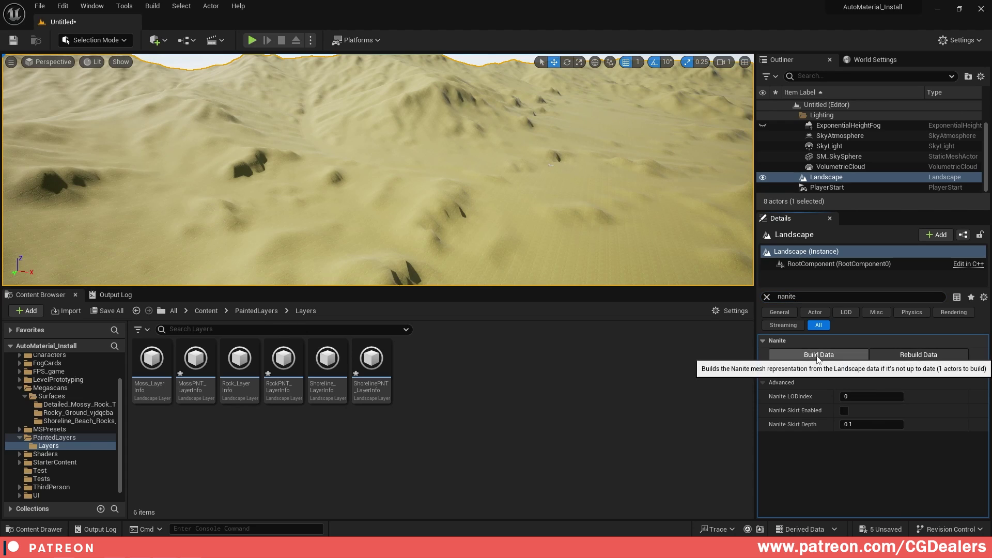
left_click(818, 356)
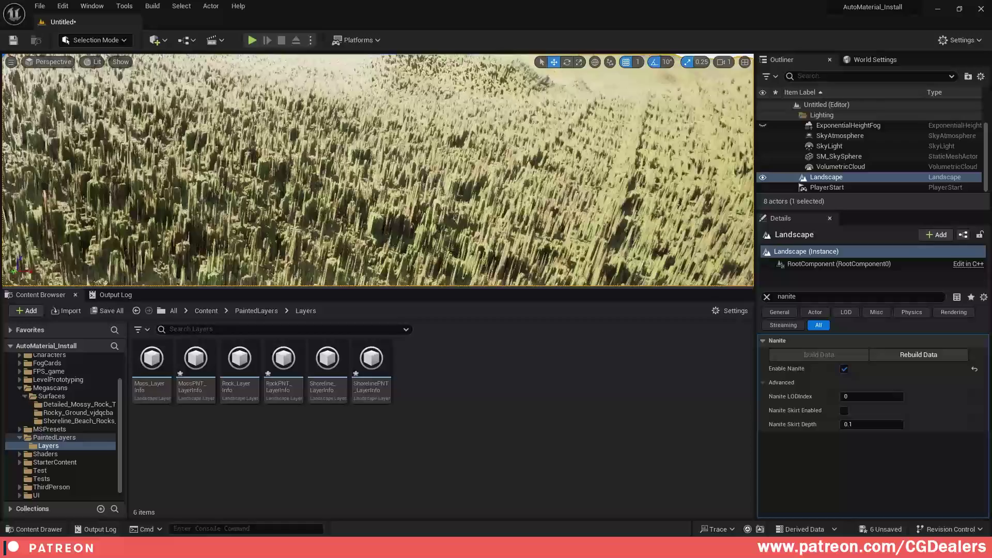
mouse_move(413, 253)
right_mouse_down()
mouse_move(413, 206)
mouse_move(413, 253)
right_mouse_up()
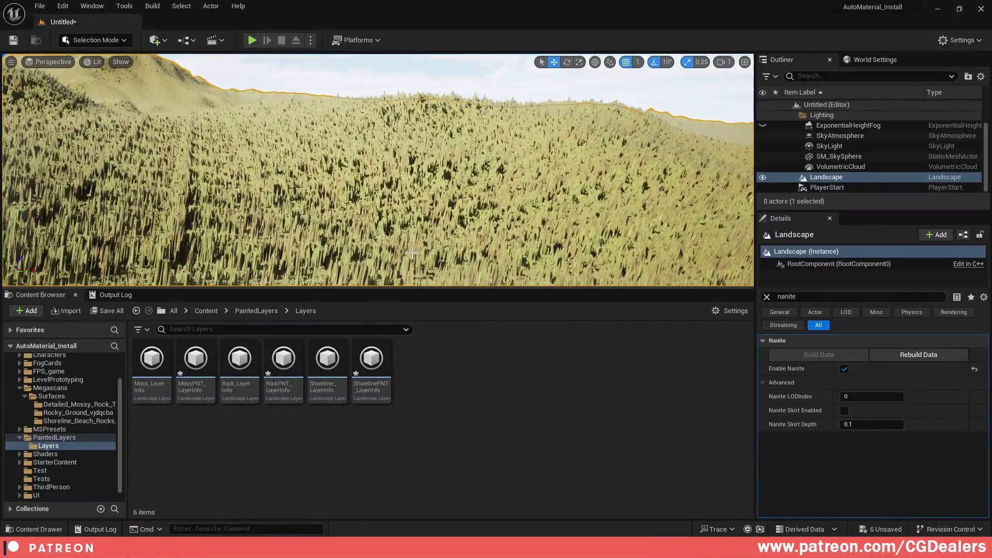
- Open MM_LandscapePNT from the PaintedLayers folder, set its Nanite displacement magnitude to 0.15 and save it
left_click(82, 438)
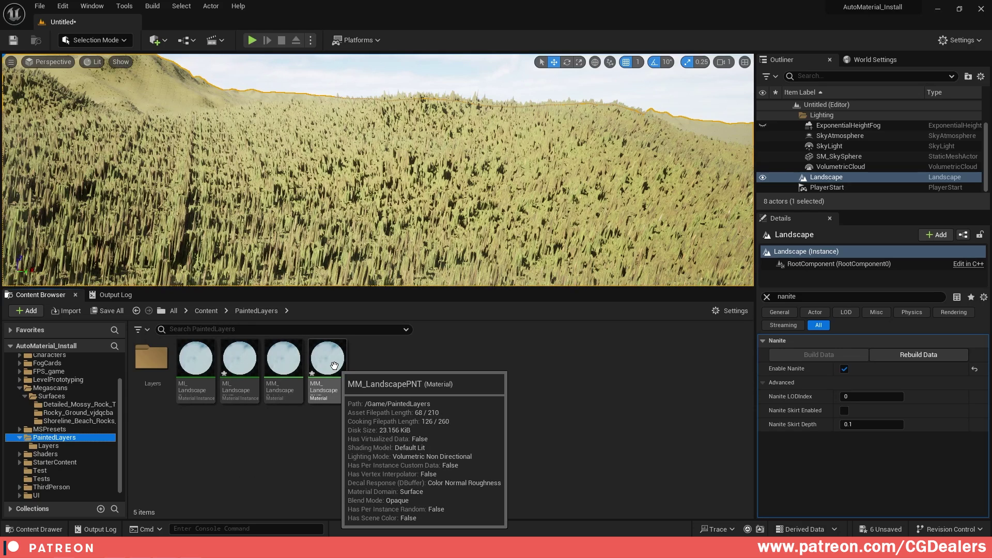
double_click(334, 366)
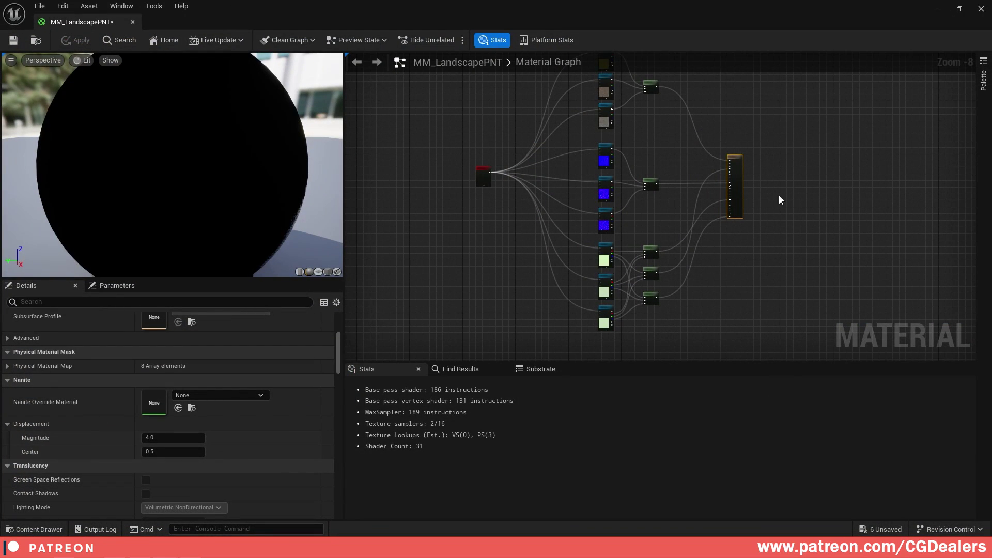
scroll(746, 159, "up", 2)
scroll(746, 159, "up", 2)
left_click(630, 113)
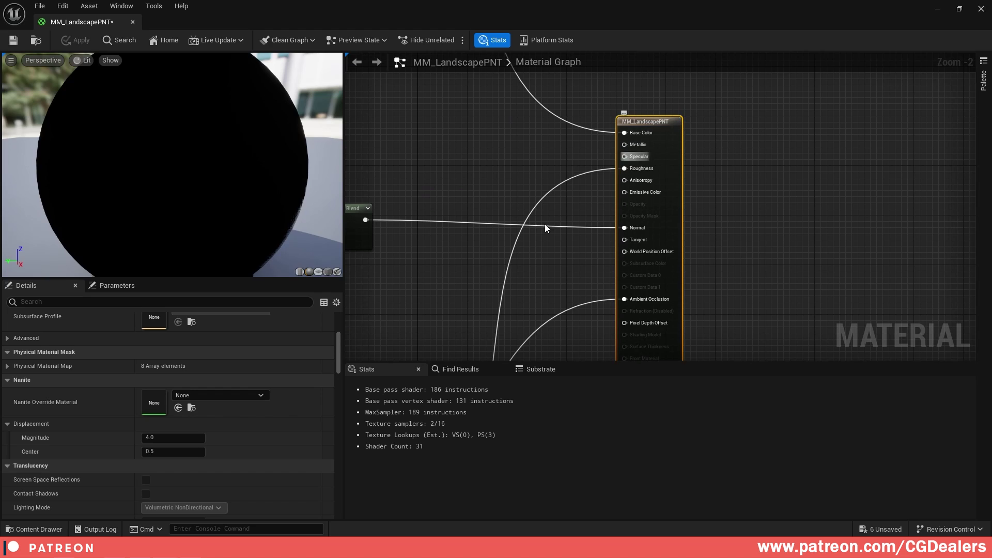
scroll(83, 419, "down", 2)
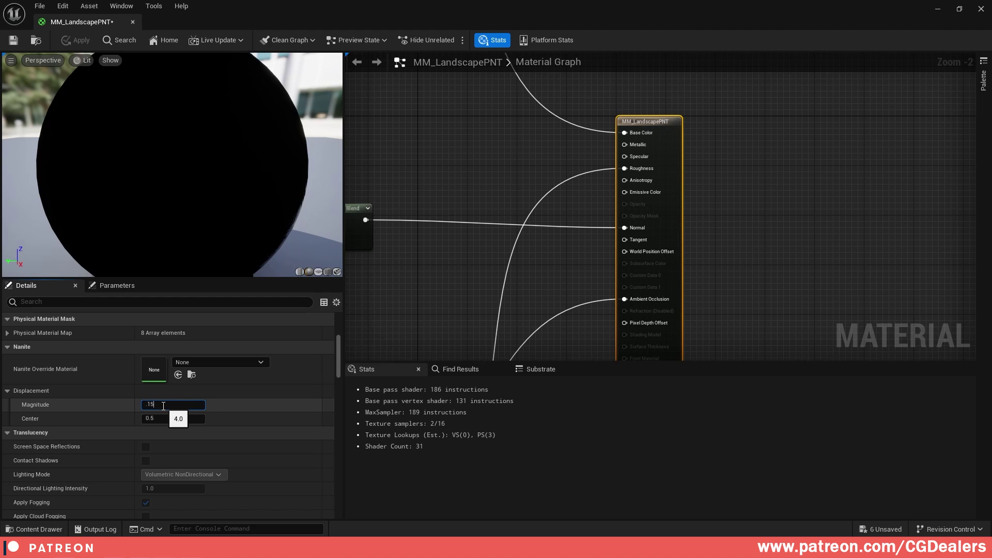
key("Return")
left_click(13, 42)
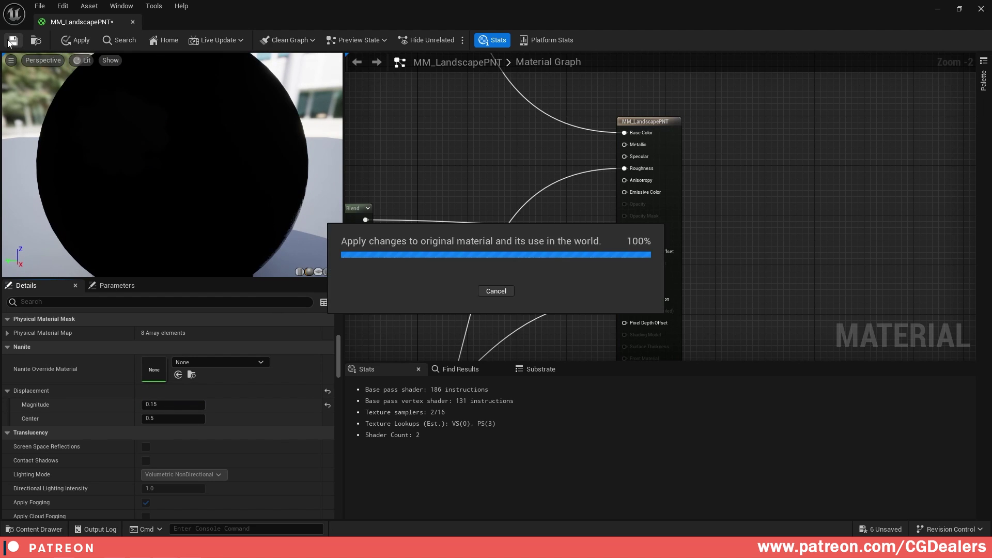
- Set the TexCoord node's UTiling and VTiling to 0.3, save the material and return to the level editor
right_click_drag(392, 281, 749, 248)
right_click_drag(469, 228, 721, 244)
scroll(581, 246, "up", 2)
left_click(516, 183)
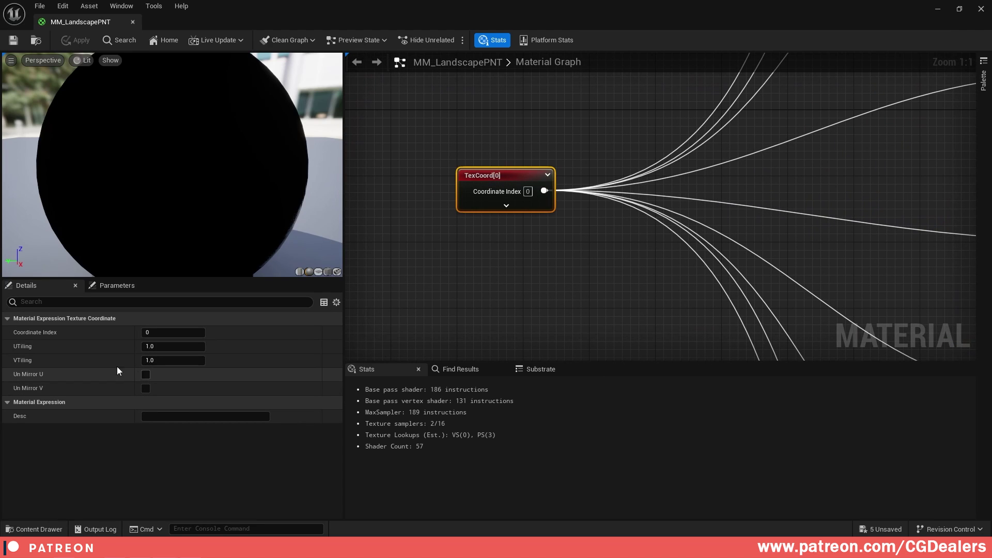
left_click(166, 346)
type(".3")
key("Tab")
type(".3")
key("Return")
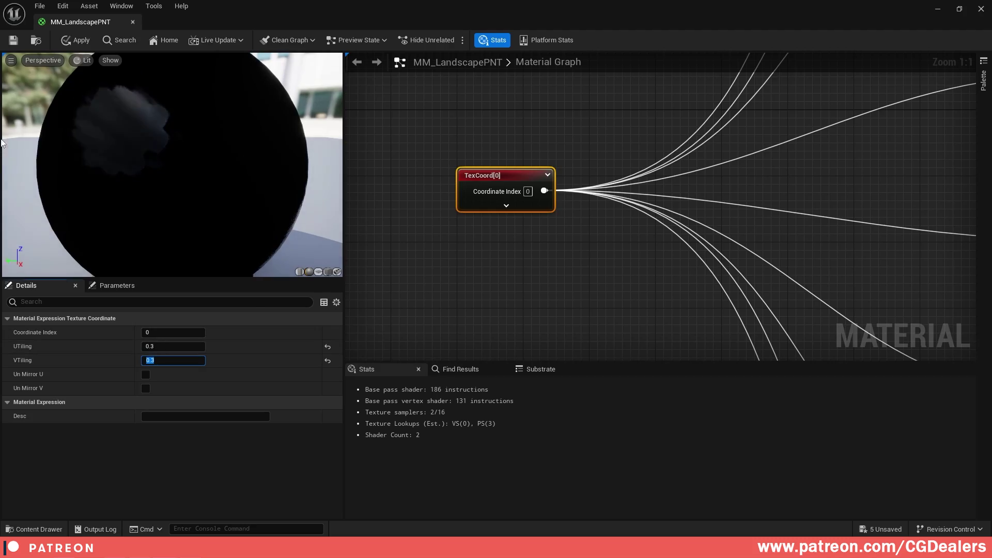
left_click(13, 40)
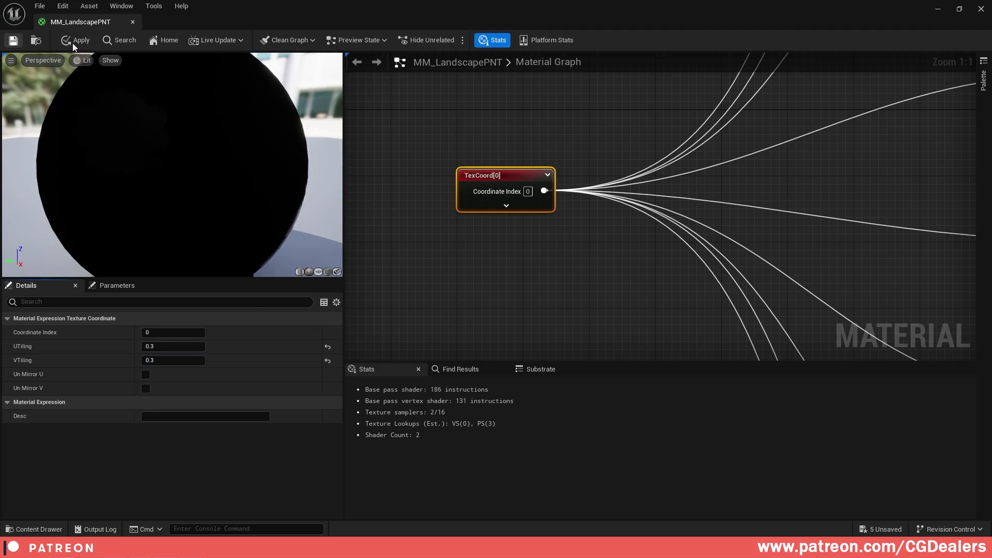
left_click(937, 9)
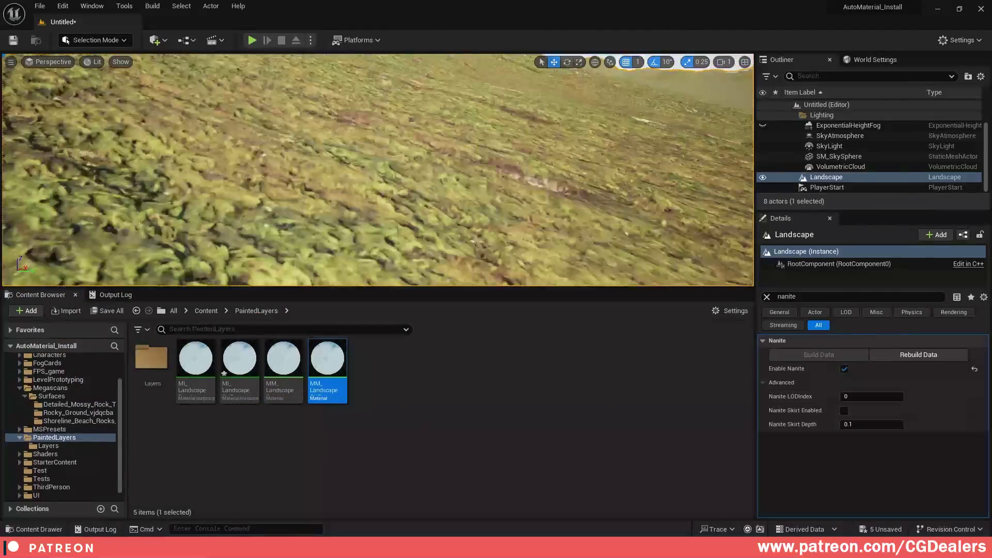
- Switch to Landscape mode and paint the Rock layer over the nearby hill and its slopes
right_click_drag(377, 171, 317, 177)
right_click_drag(462, 238, 456, 237)
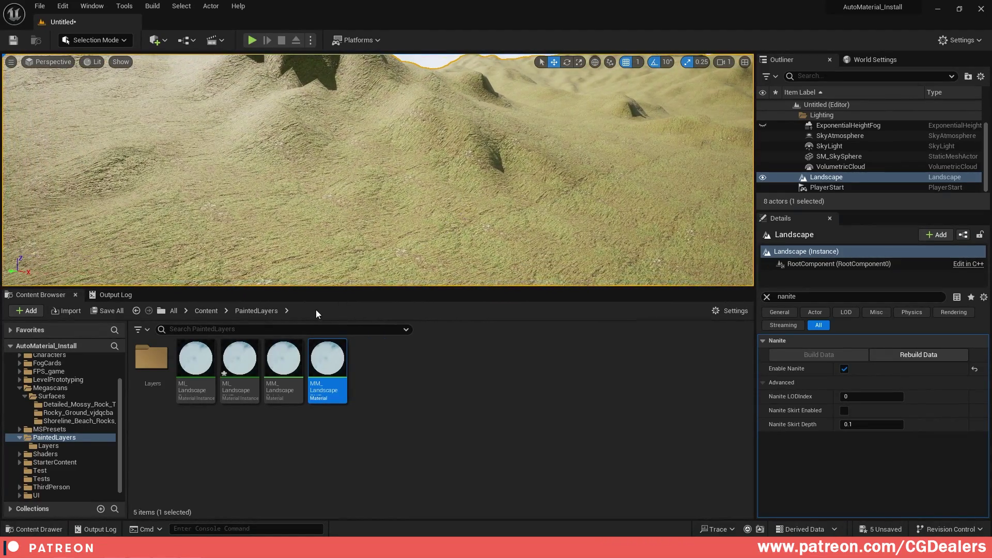
left_click(118, 45)
left_click(105, 67)
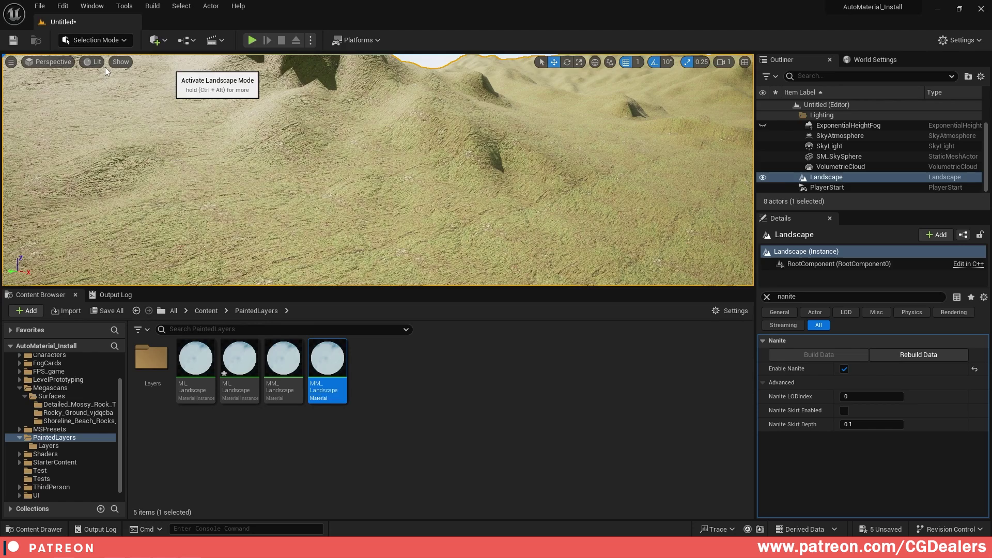
scroll(188, 211, "down", 6)
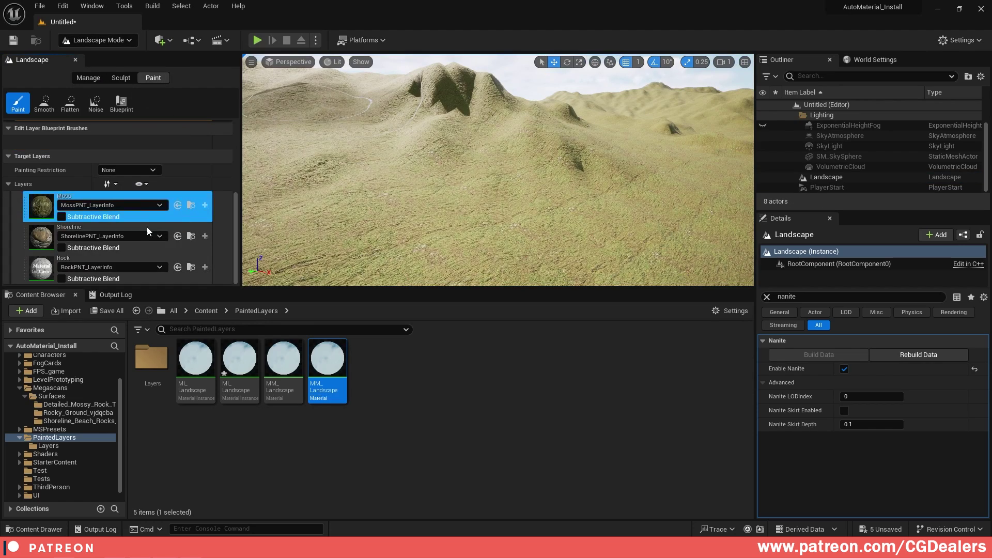
left_click(110, 267)
right_click_drag(488, 137, 488, 137)
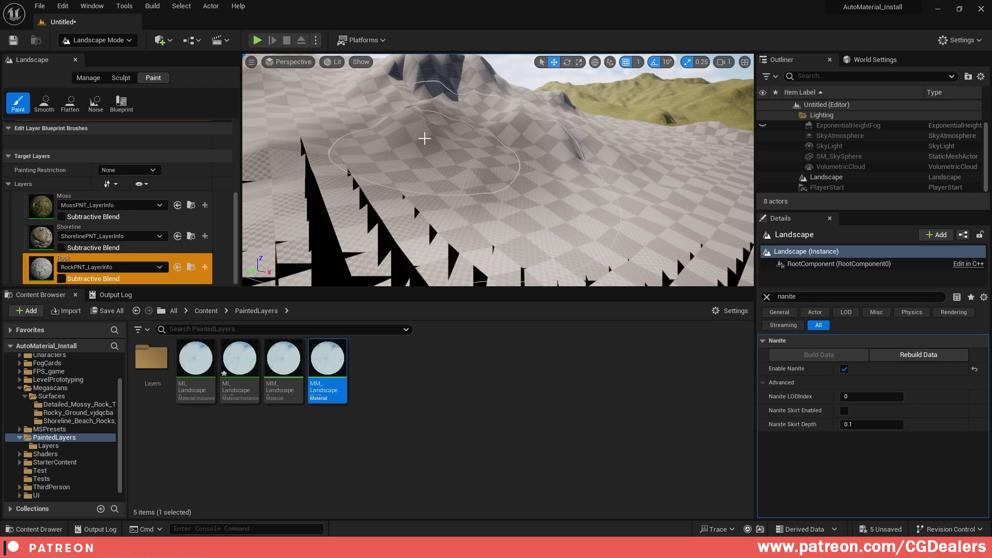
right_click_drag(505, 128, 505, 128)
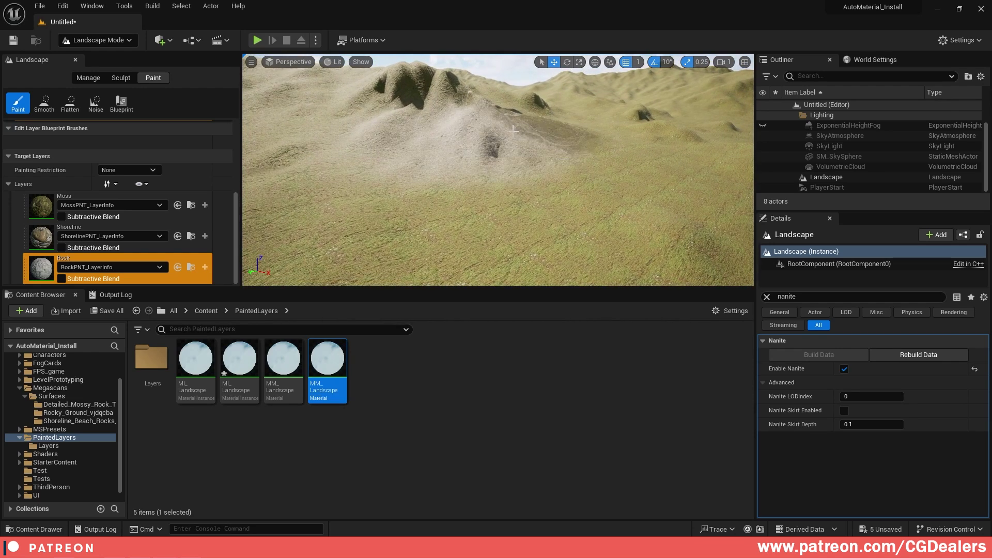
mouse_move(513, 131)
left_mouse_down()
mouse_move(439, 149)
mouse_move(413, 109)
mouse_move(362, 155)
mouse_move(630, 154)
left_mouse_up()
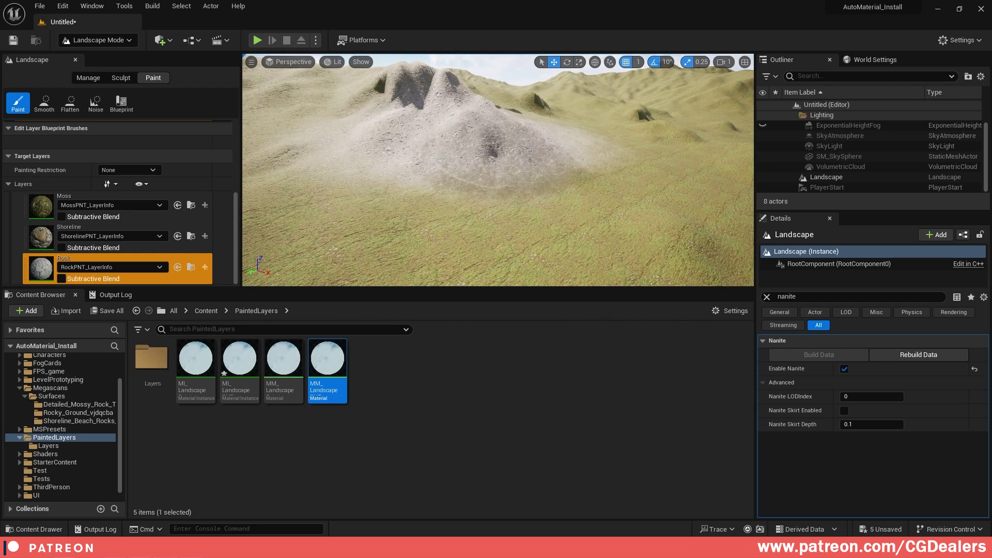
- Paint the Shoreline layer over the ground at the foot of the rocky hill and inspect it up close
left_click(137, 230)
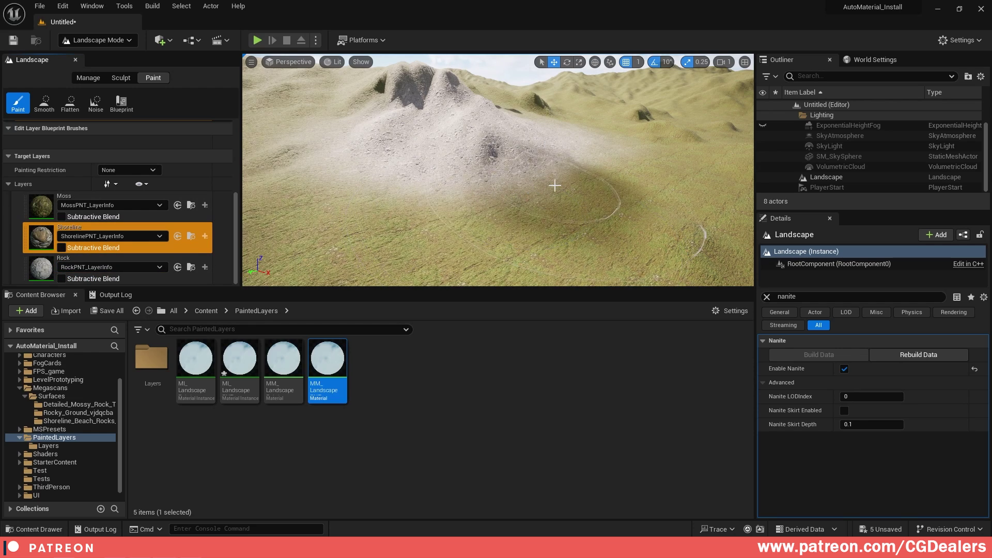
mouse_move(555, 185)
left_mouse_down()
mouse_move(612, 166)
mouse_move(615, 155)
mouse_move(571, 182)
mouse_move(310, 217)
mouse_move(640, 144)
left_mouse_up()
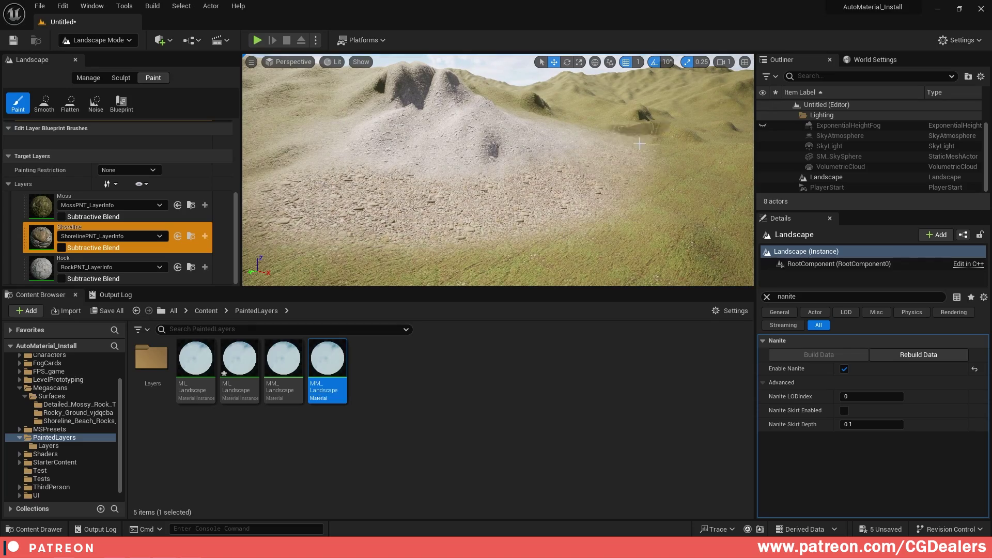
mouse_move(500, 184)
left_mouse_down()
mouse_move(444, 190)
mouse_move(464, 186)
left_mouse_up()
key("w")
mouse_move(486, 183)
right_mouse_down()
mouse_move(475, 198)
mouse_move(484, 191)
right_mouse_up()
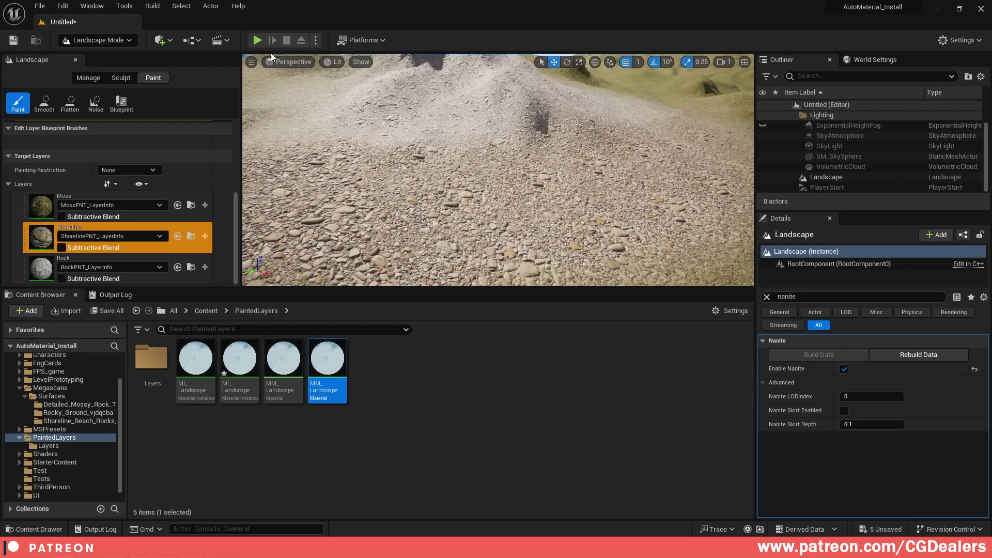
- In Selection mode, delete the existing PlayerStart and place a new Player Start actor on the Shoreline-painted ground
key("shift+1")
left_click(842, 187)
key("Delete")
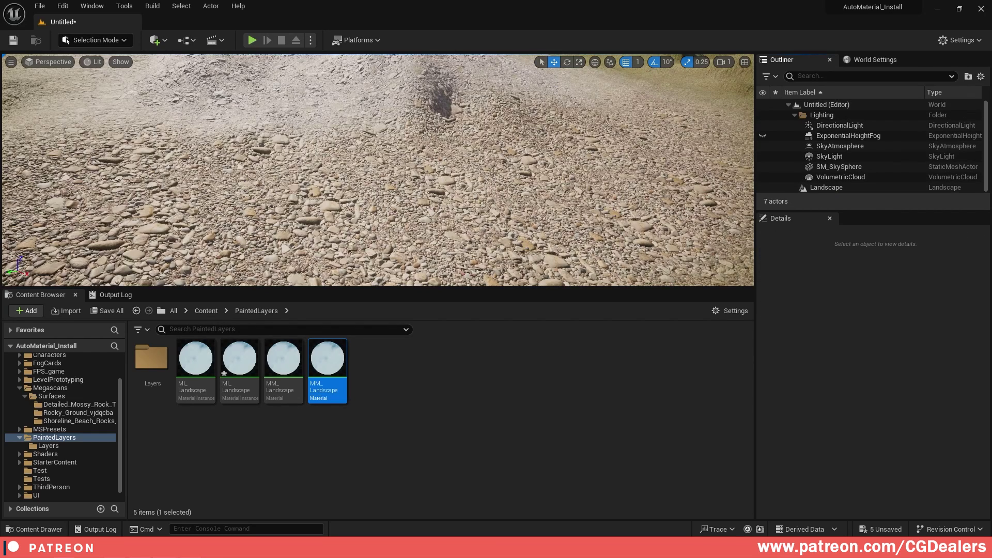
left_click(157, 41)
type("player")
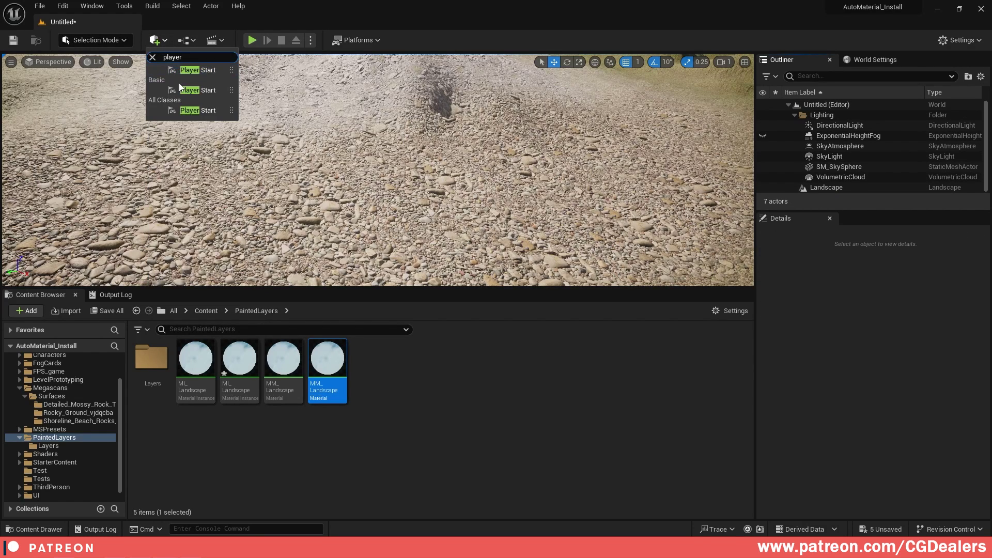
left_click_drag(182, 89, 426, 170)
left_click_drag(543, 209, 570, 229)
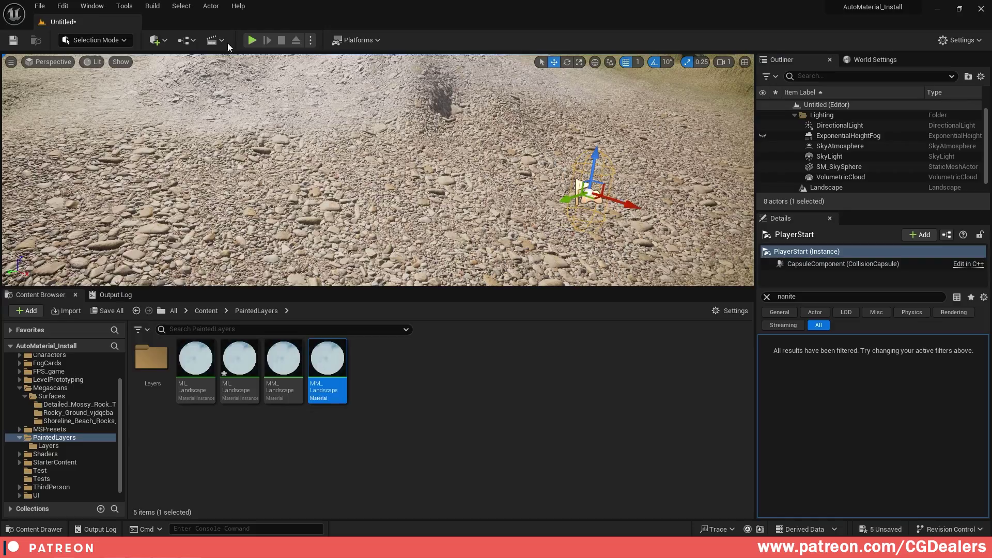
- Play the level in full screen and run the character across the painted ground to inspect the displaced stones
left_click(253, 40)
key("F11")
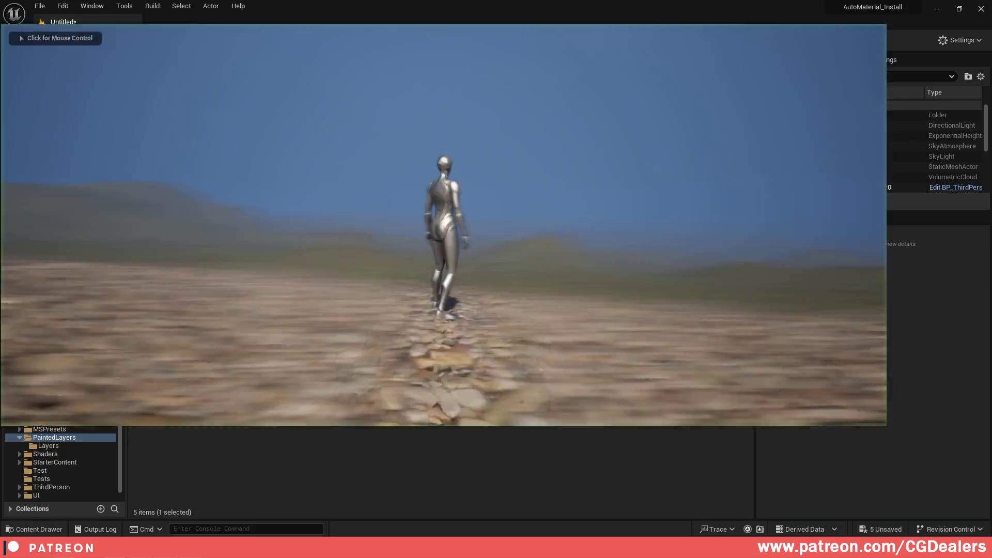
key("d")
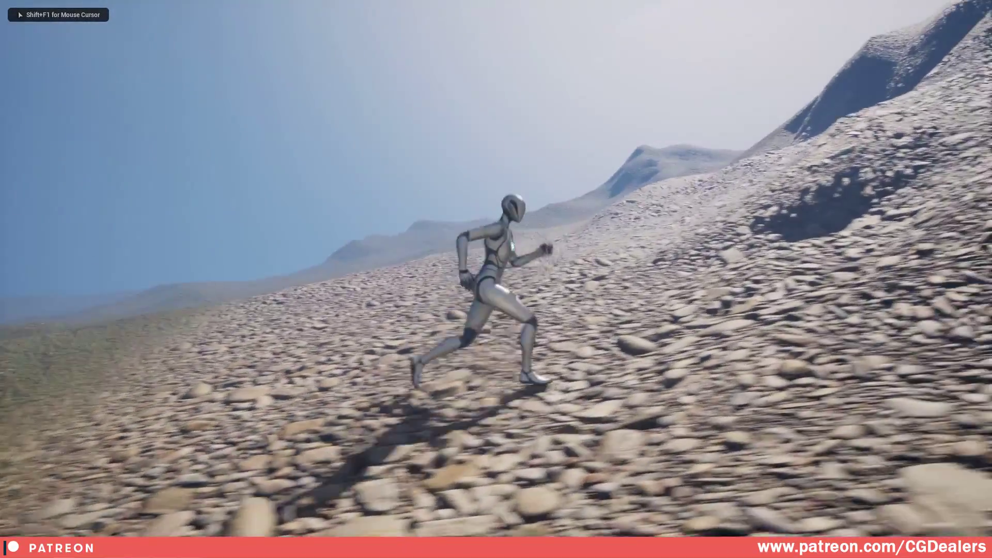